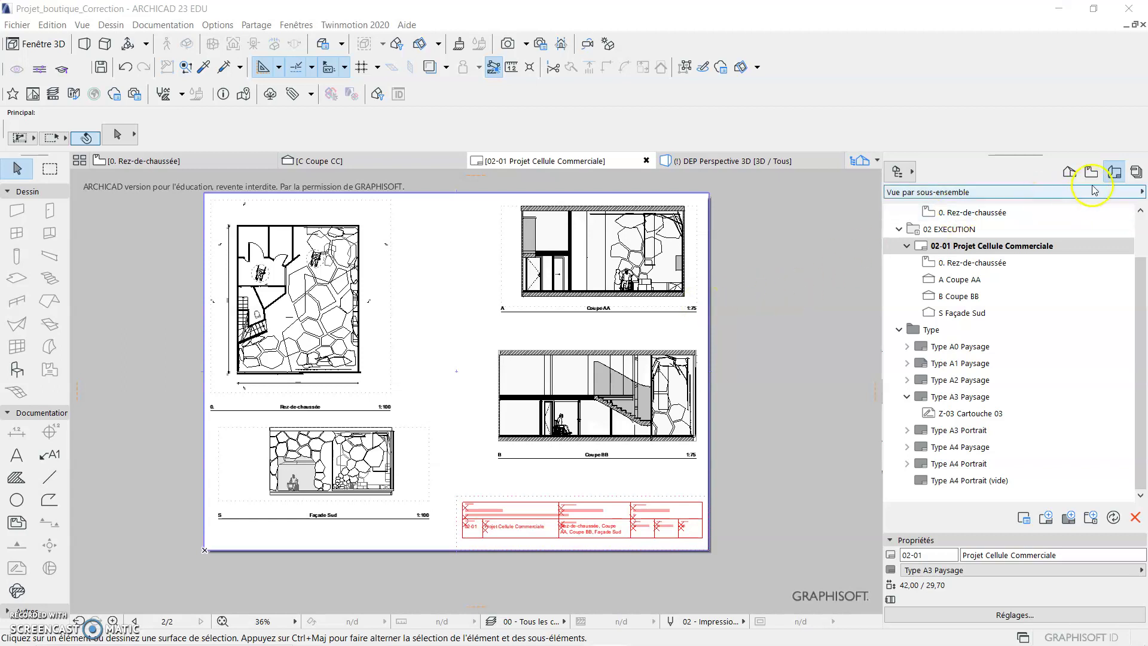
Show the full list of publication sets in the navigator and widen it for easier reading.
{"action": "left_click", "coordinate": [1137, 172]}
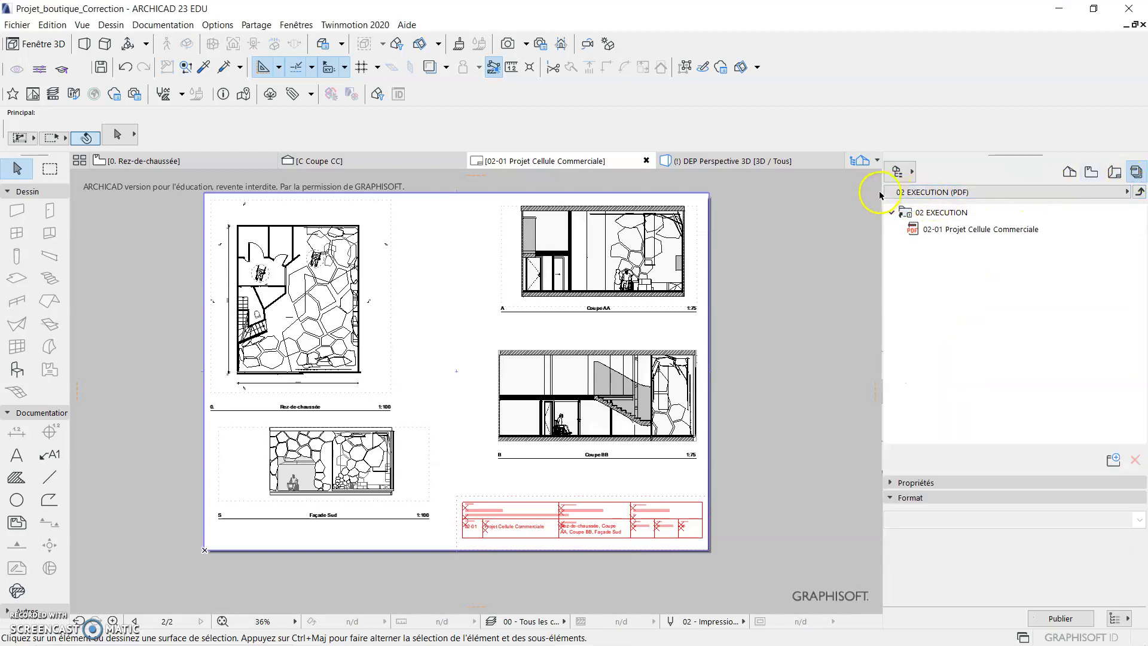
{"action": "left_click_drag", "start_coordinate": [882, 193], "coordinate": [768, 190]}
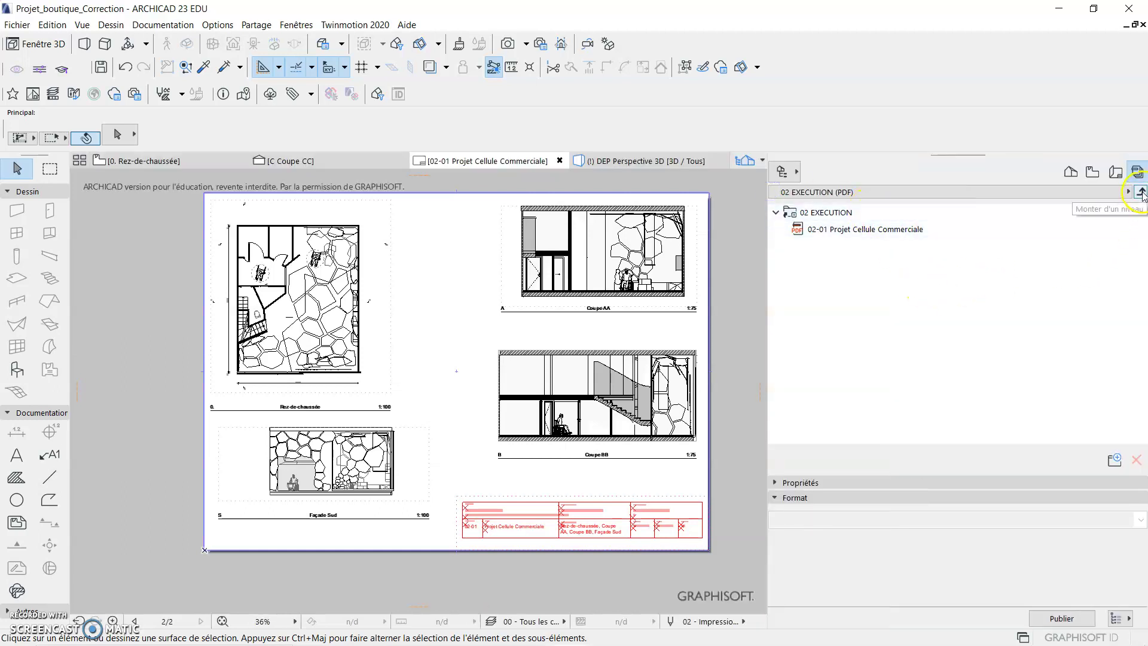
{"action": "left_click", "coordinate": [1019, 191]}
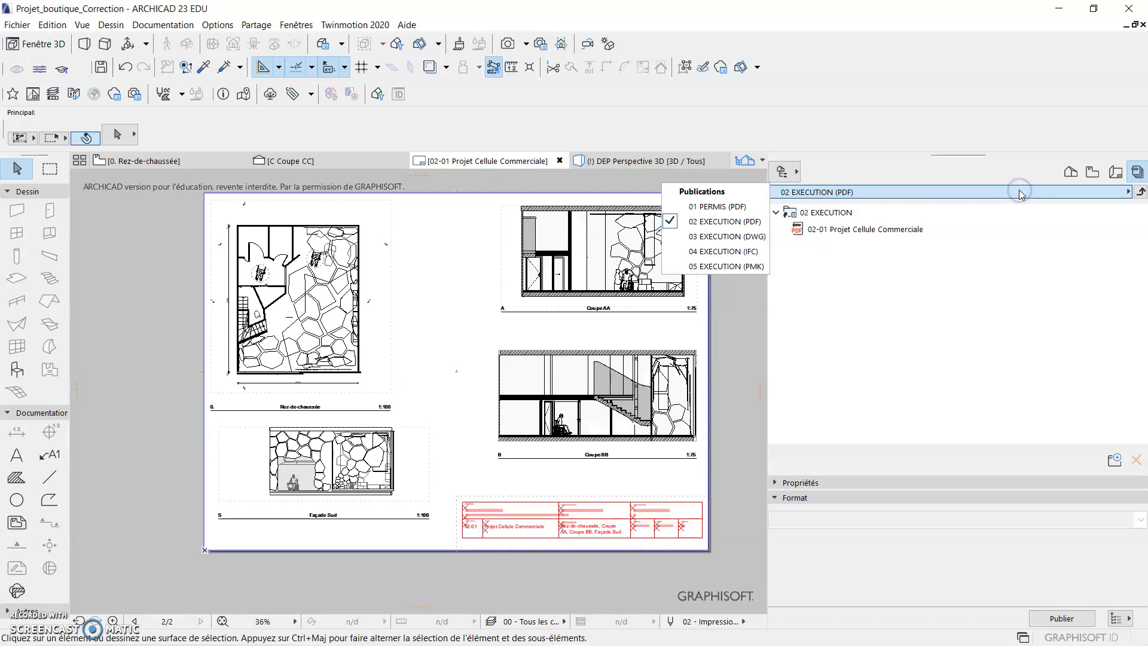
{"action": "left_click", "coordinate": [1020, 191]}
{"action": "left_click", "coordinate": [1140, 192]}
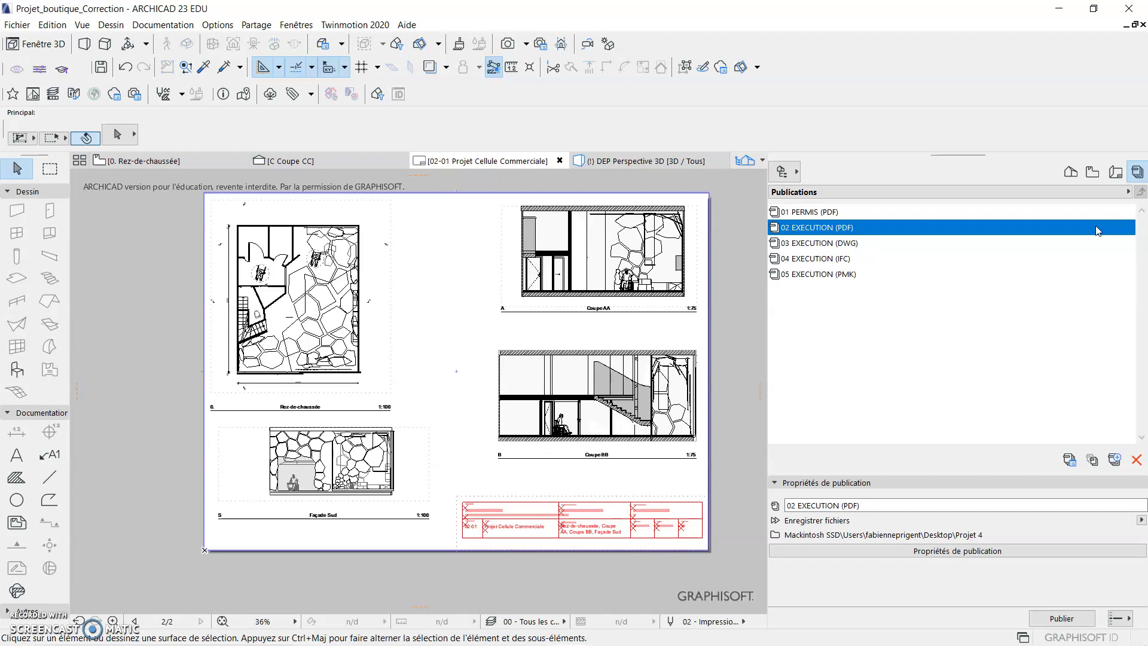
Delete the 01 PERMIS (PDF) publication set along with its complete tree.
{"action": "left_click", "coordinate": [974, 212]}
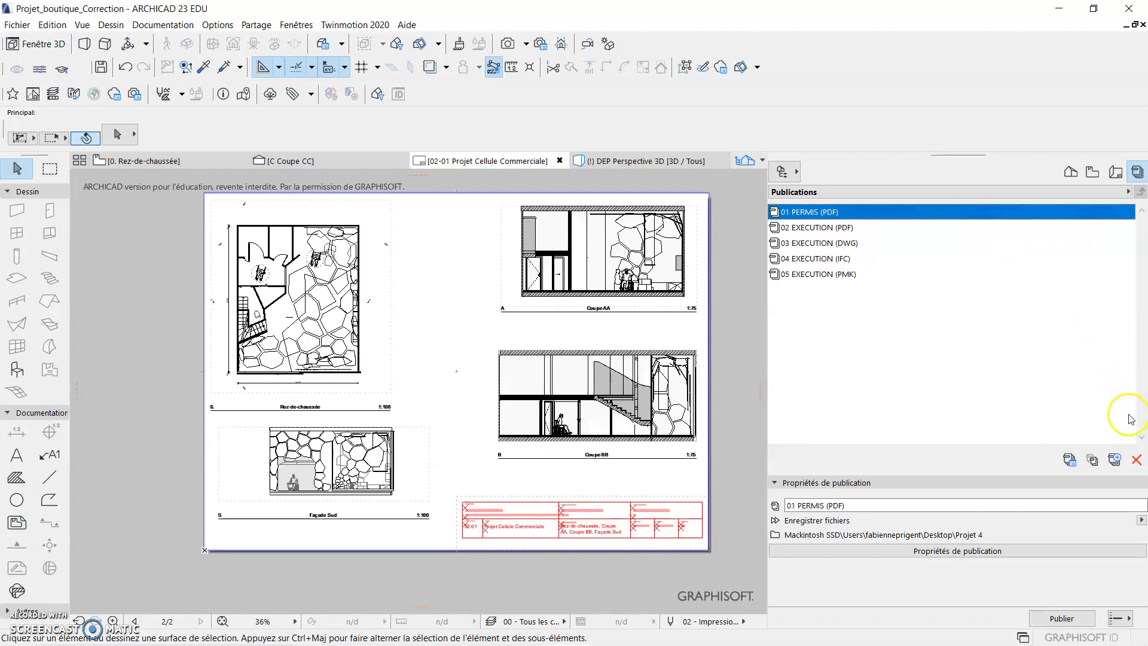
{"action": "left_click", "coordinate": [1136, 461]}
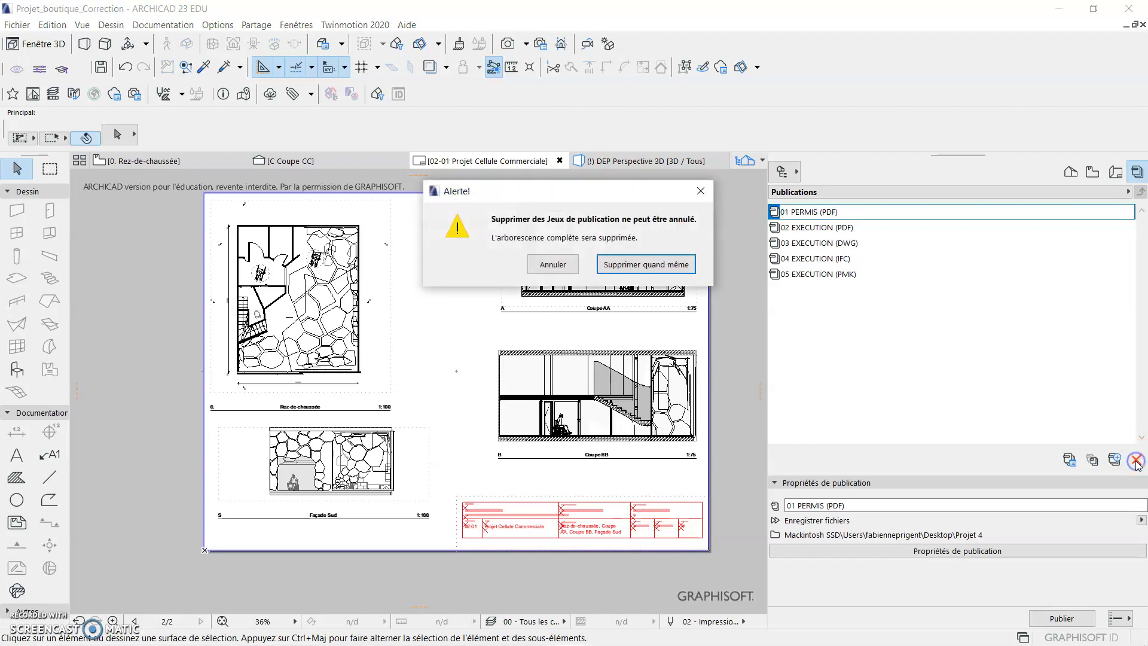
{"action": "left_click", "coordinate": [671, 267]}
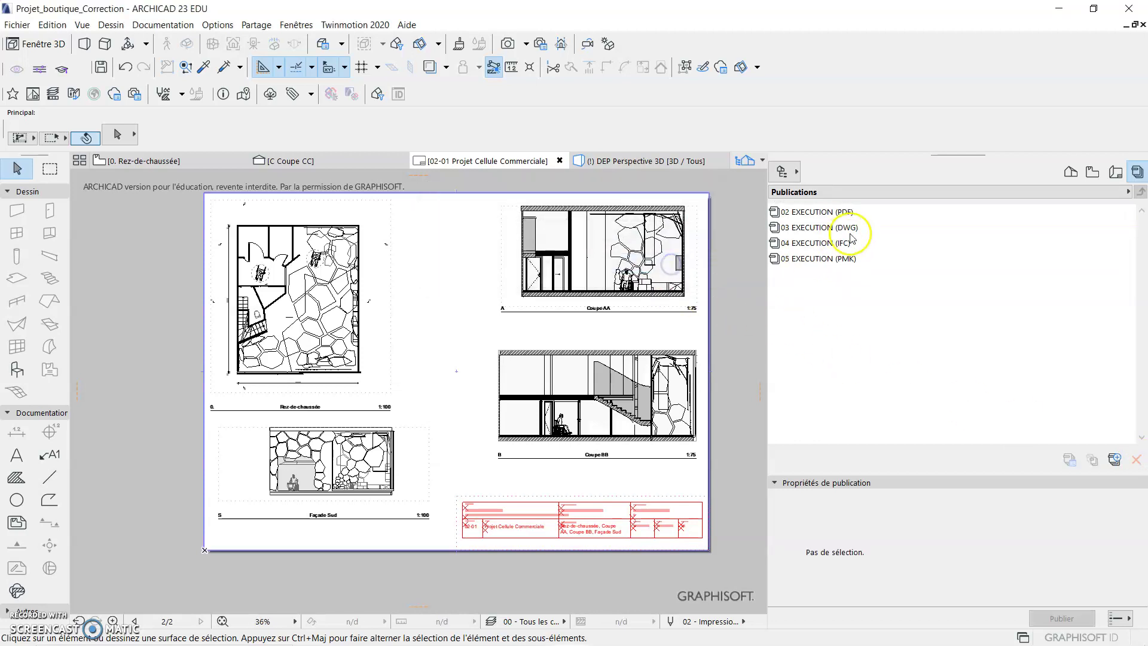
Create a new publication set named 01 PERMIS (PDF).
{"action": "left_click", "coordinate": [1116, 460]}
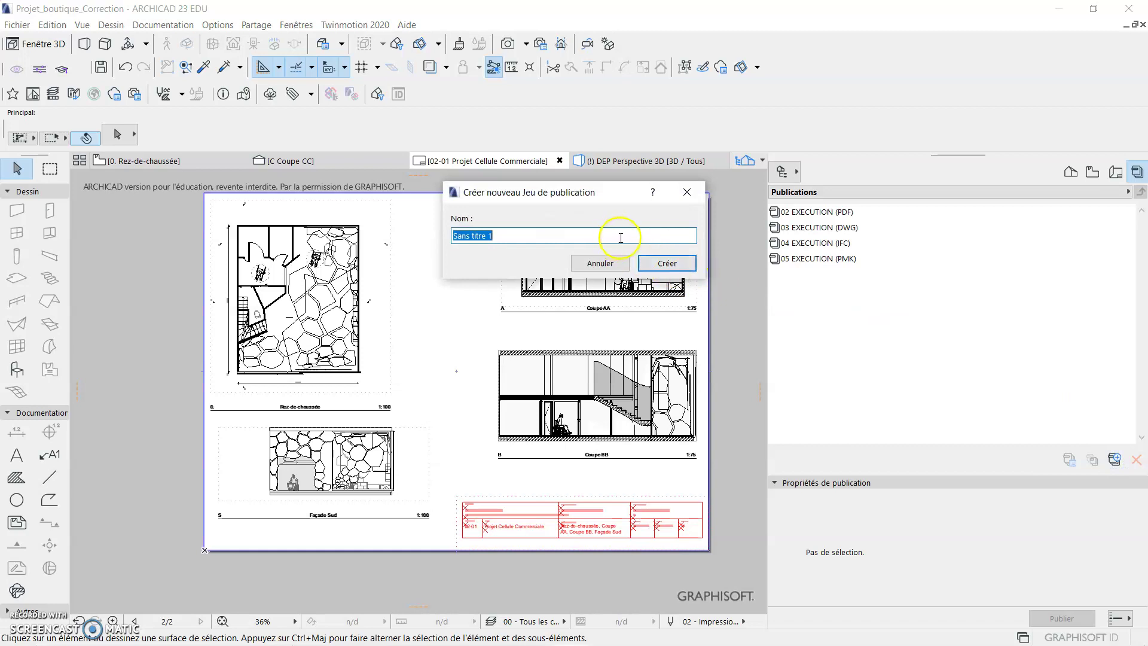
{"action": "type", "text": "01"}
{"action": "left_click", "coordinate": [666, 263]}
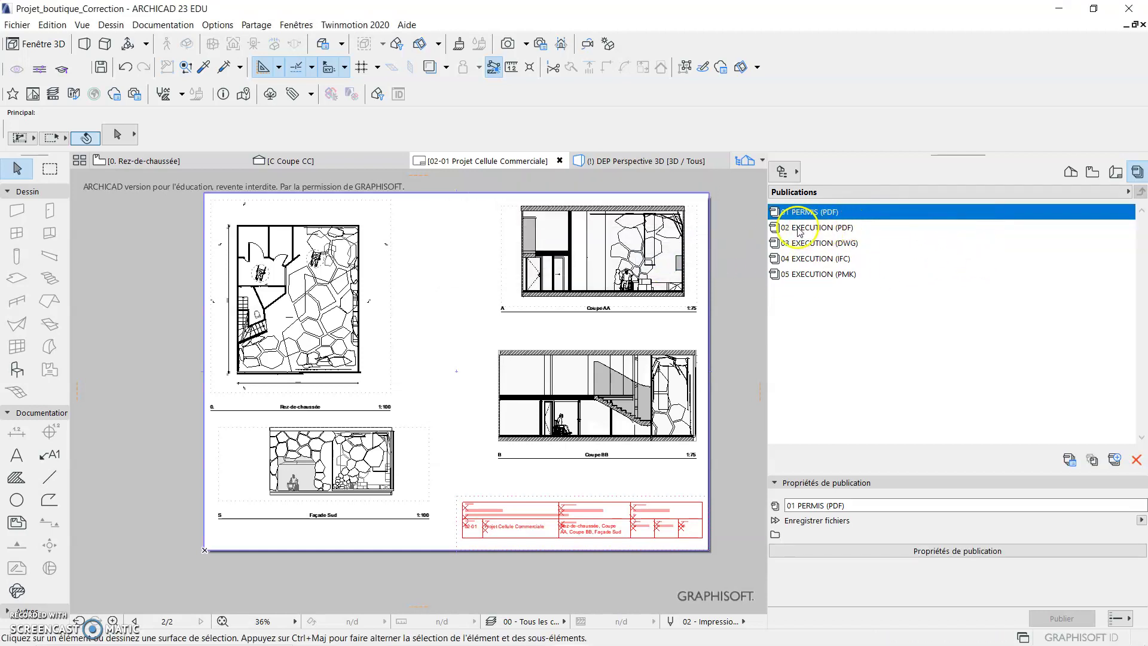
Examine the contents of the 02 EXECUTION (PDF) publication set, return to the list and inspect 03 EXECUTION (DWG).
{"action": "left_click", "coordinate": [830, 231]}
{"action": "left_click", "coordinate": [883, 232]}
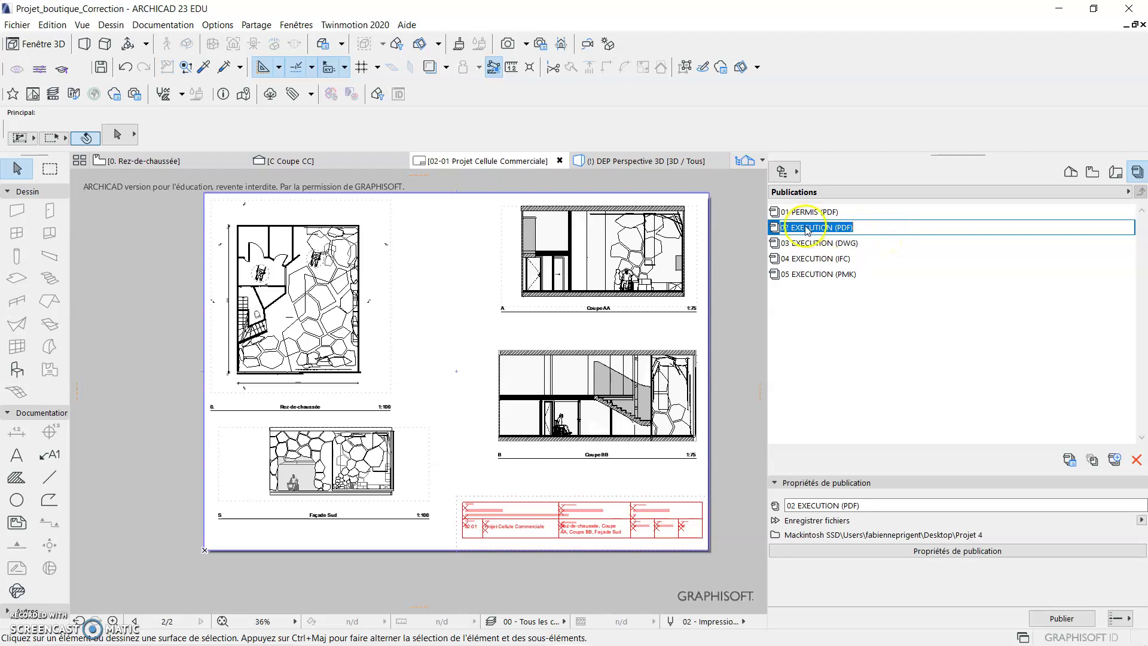
{"action": "double_click", "coordinate": [773, 228]}
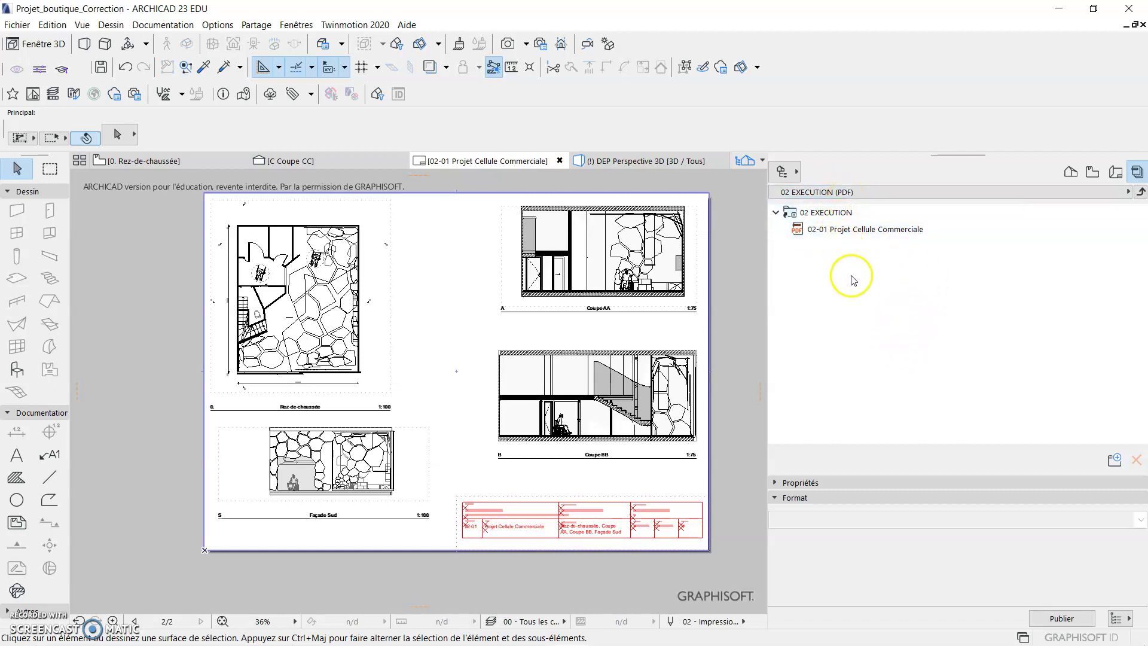
{"action": "left_click", "coordinate": [1141, 191]}
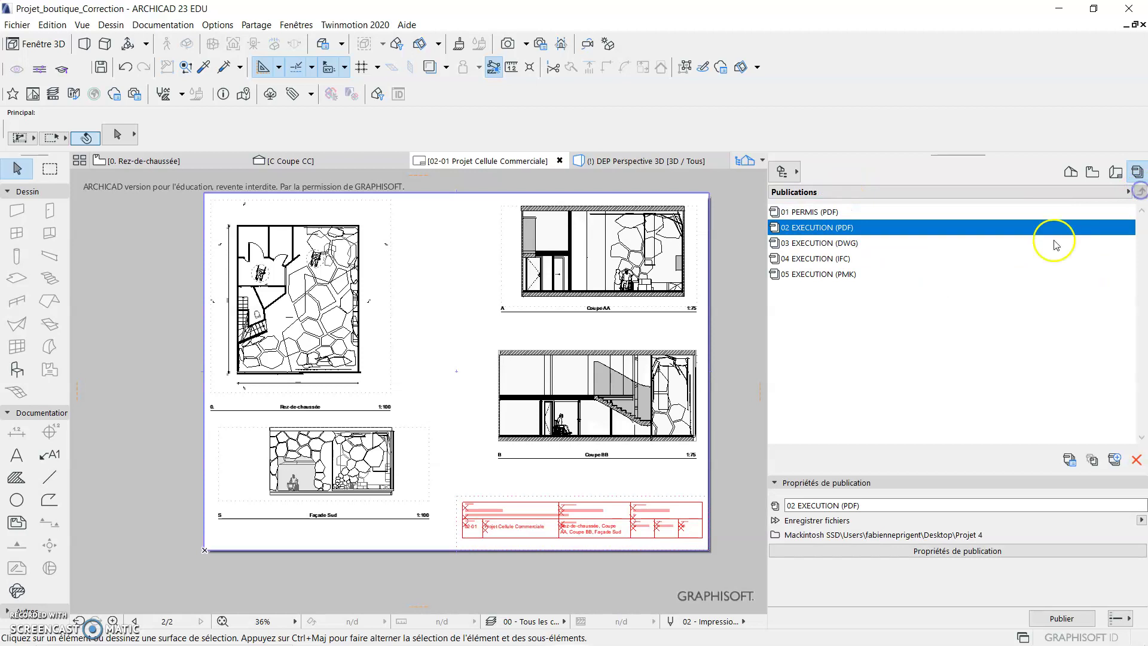
{"action": "left_click", "coordinate": [867, 244]}
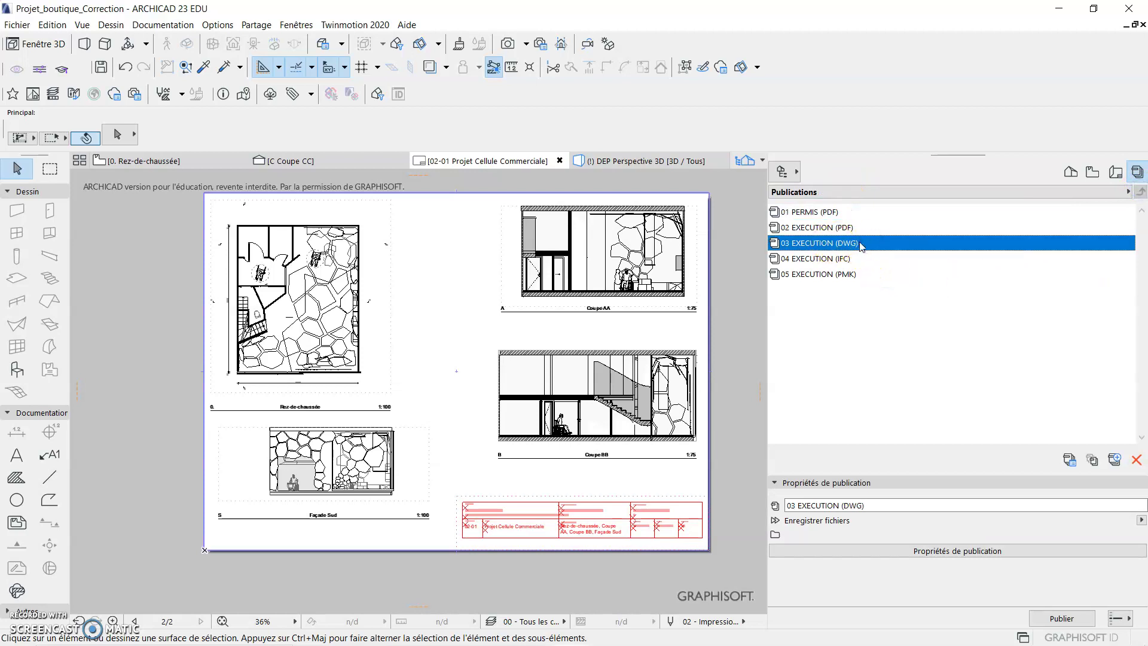
{"action": "left_click", "coordinate": [861, 243]}
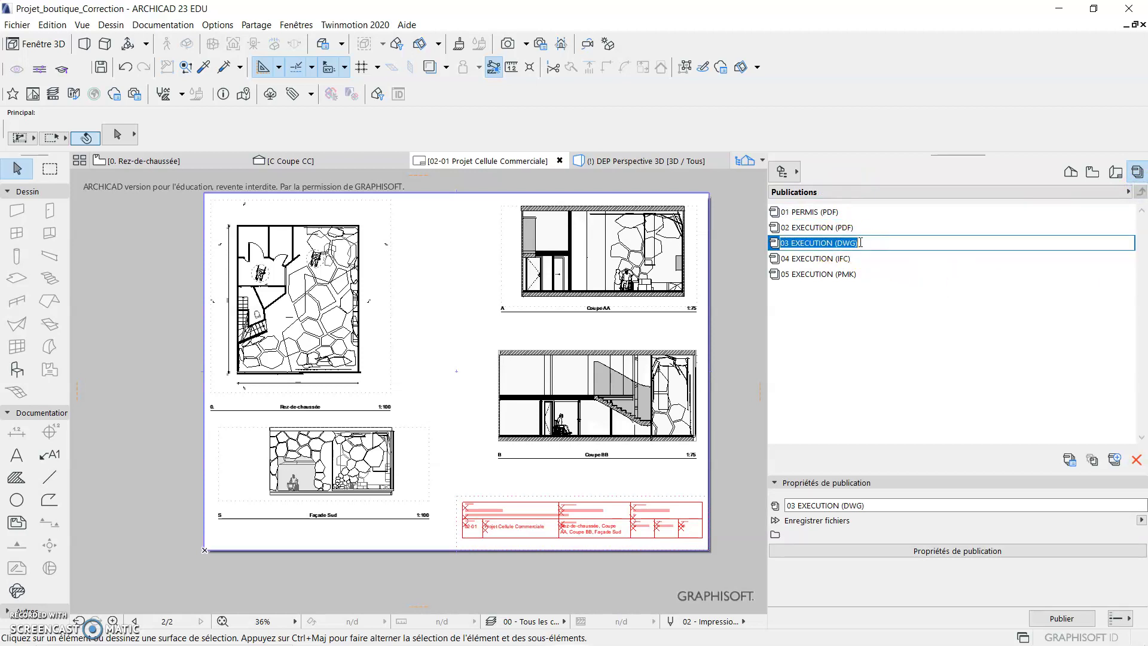
{"action": "left_click", "coordinate": [775, 243]}
{"action": "left_click", "coordinate": [777, 241]}
Set the publication path of the 02 EXECUTION (PDF) set to the Screencast-O-Matic folder in the user's Documents.
{"action": "left_click", "coordinate": [887, 227]}
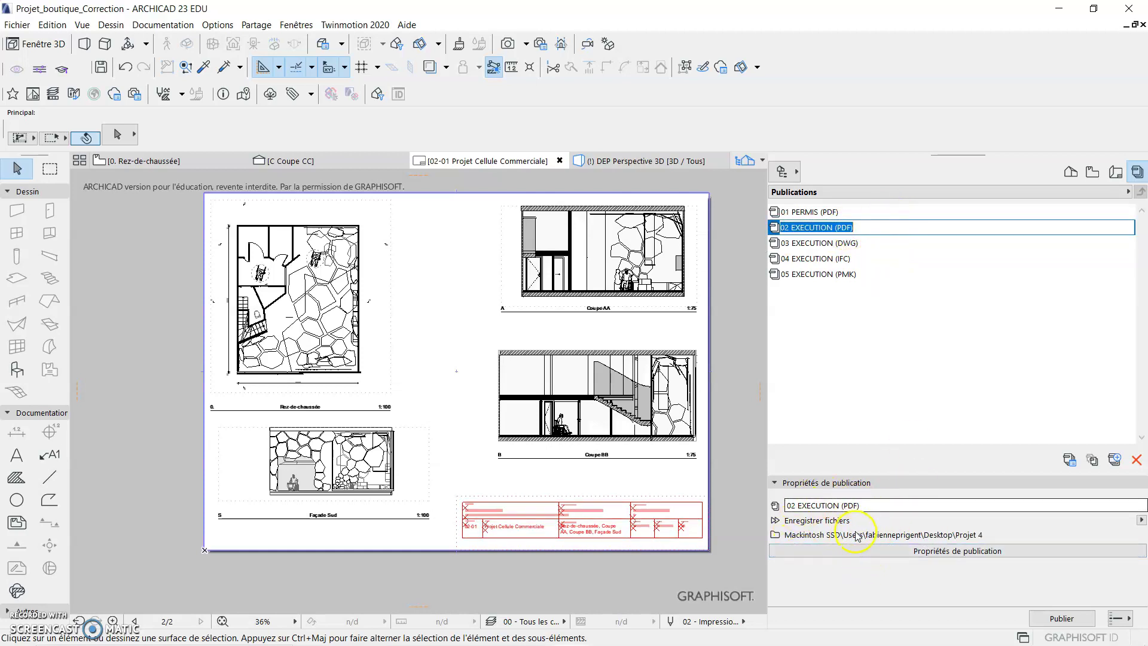
{"action": "left_click", "coordinate": [956, 552]}
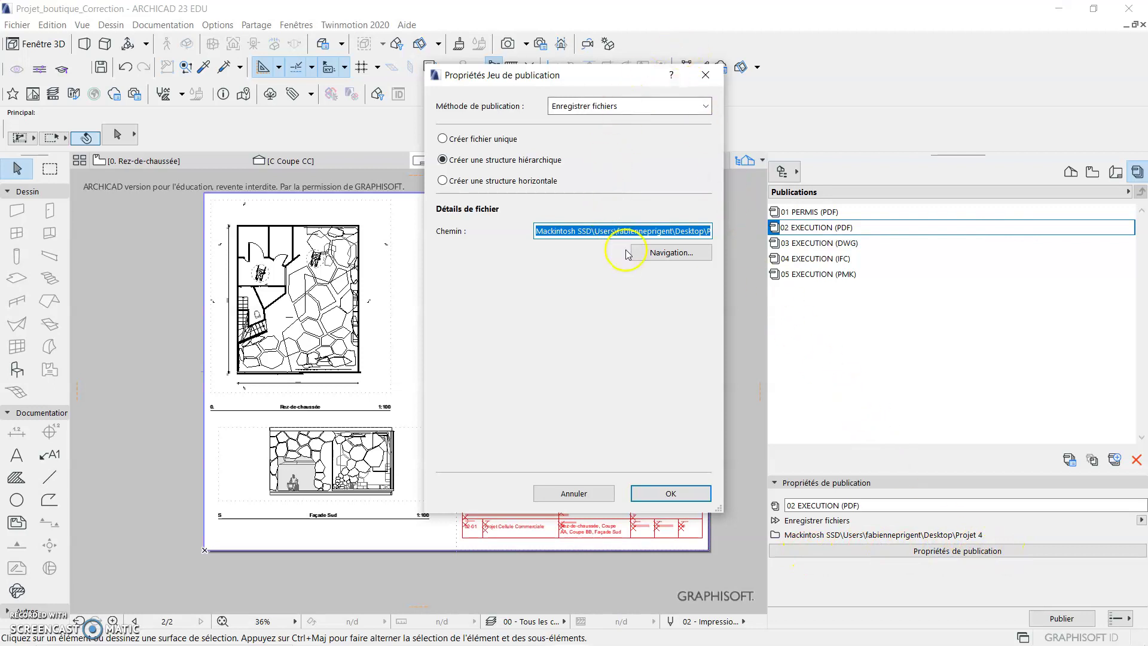
{"action": "left_click", "coordinate": [672, 256]}
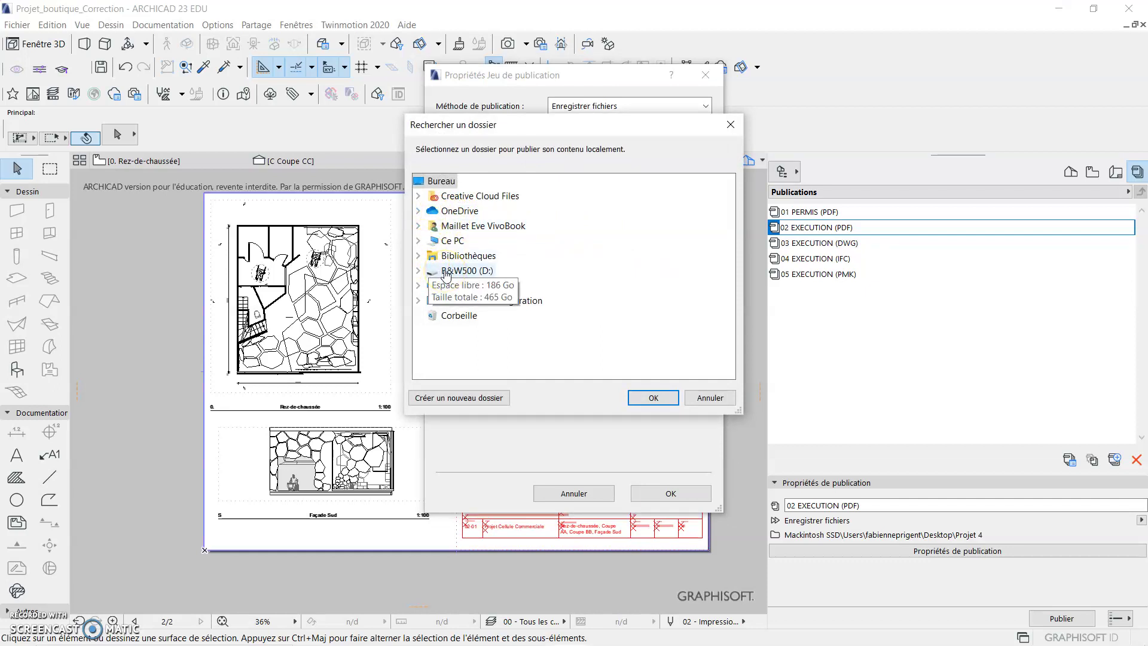
{"action": "left_click", "coordinate": [418, 225]}
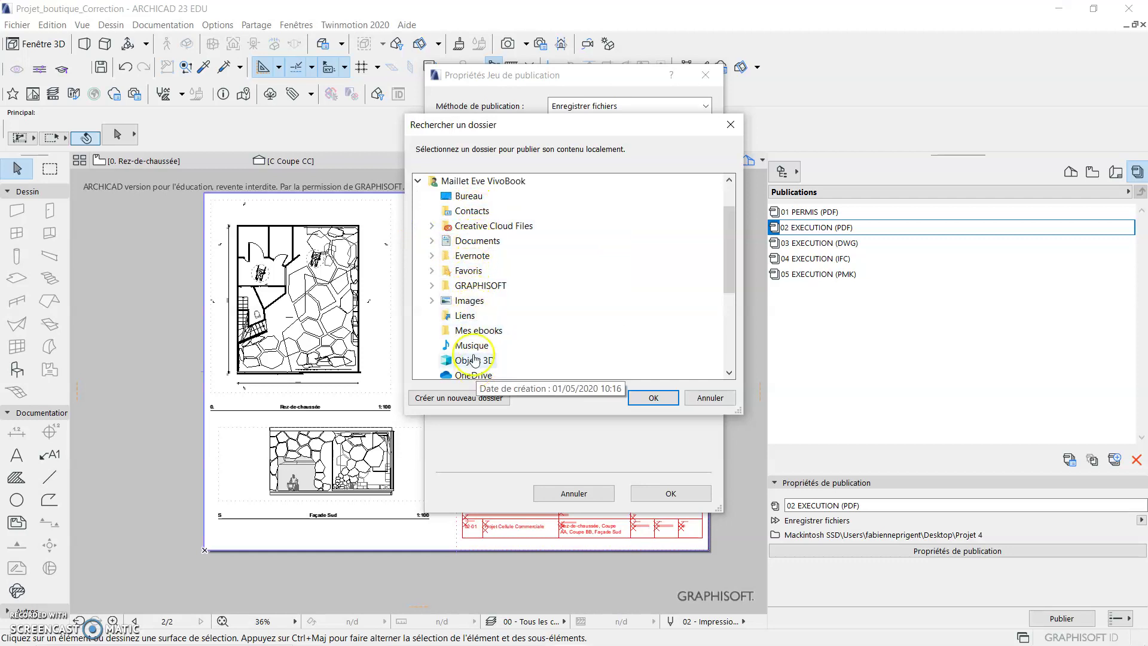
{"action": "double_click", "coordinate": [476, 240]}
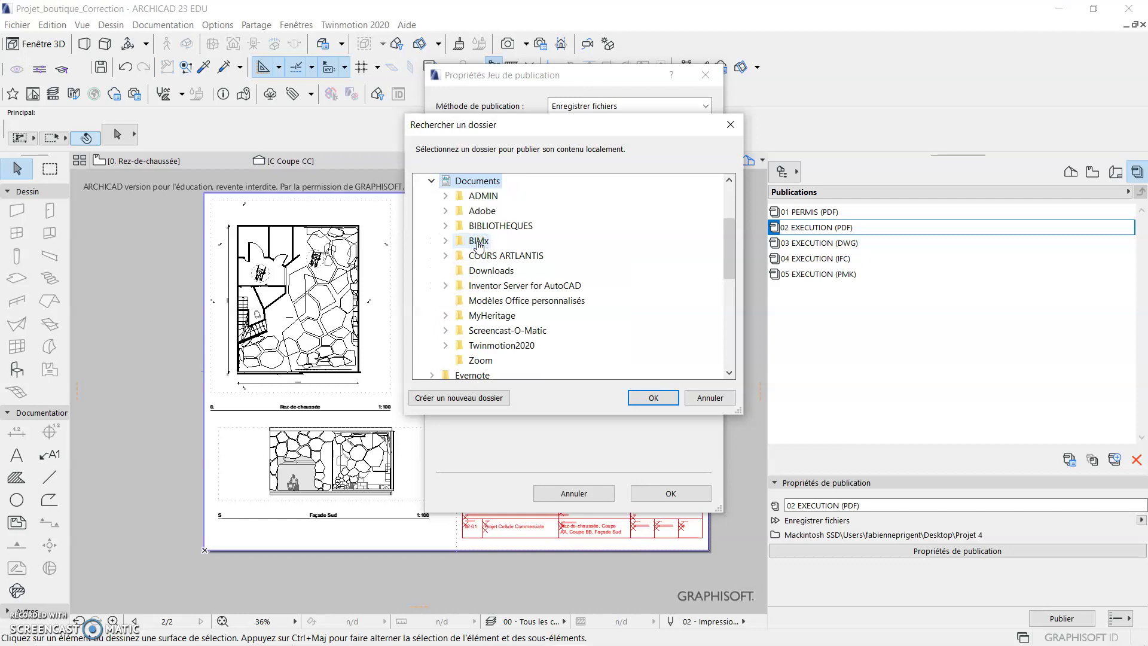
{"action": "double_click", "coordinate": [493, 330]}
{"action": "scroll", "coordinate": [551, 347], "scroll_direction": "down", "scroll_amount": 1}
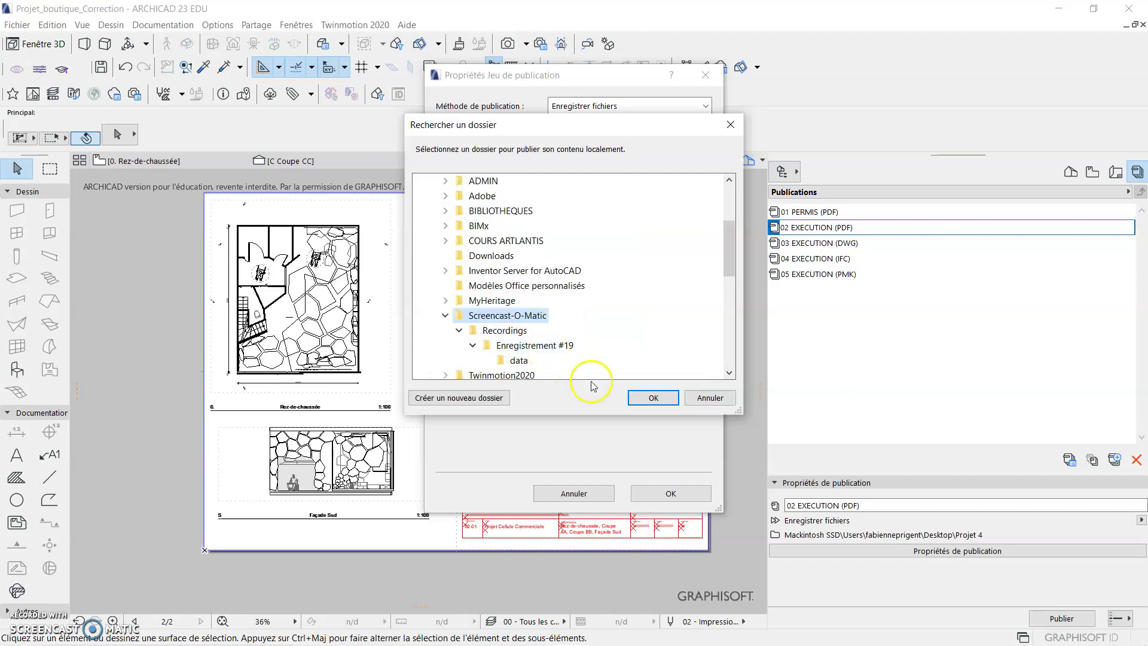
{"action": "left_click", "coordinate": [654, 399]}
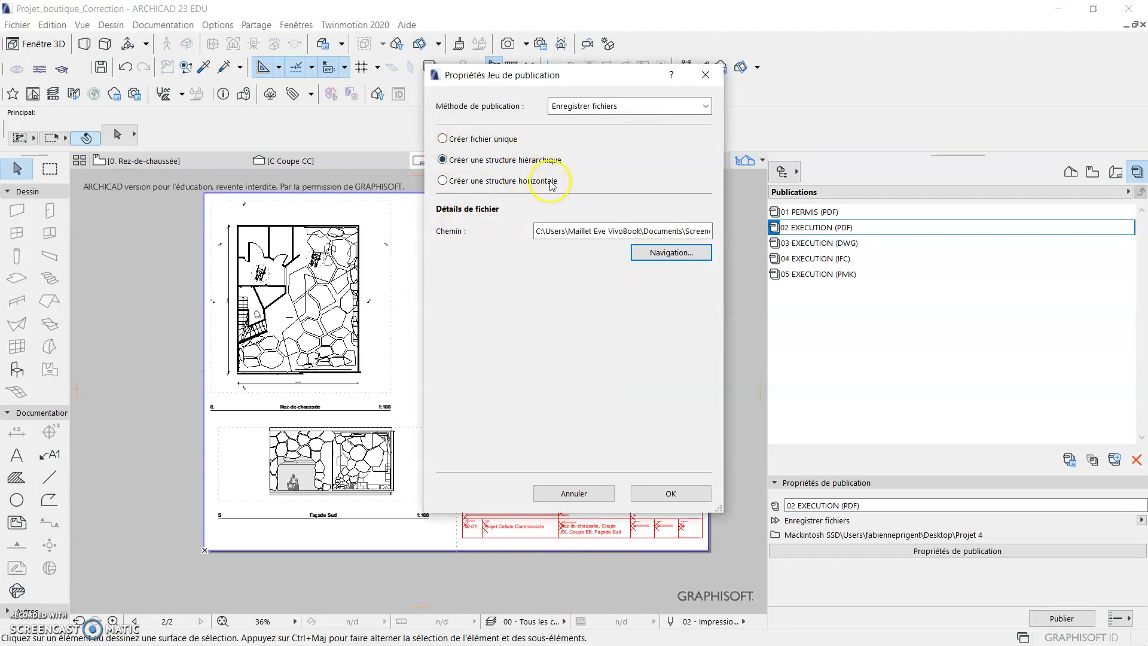
Configure the 02 EXECUTION (PDF) set to create a single file in PDF format.
{"action": "left_click", "coordinate": [448, 141]}
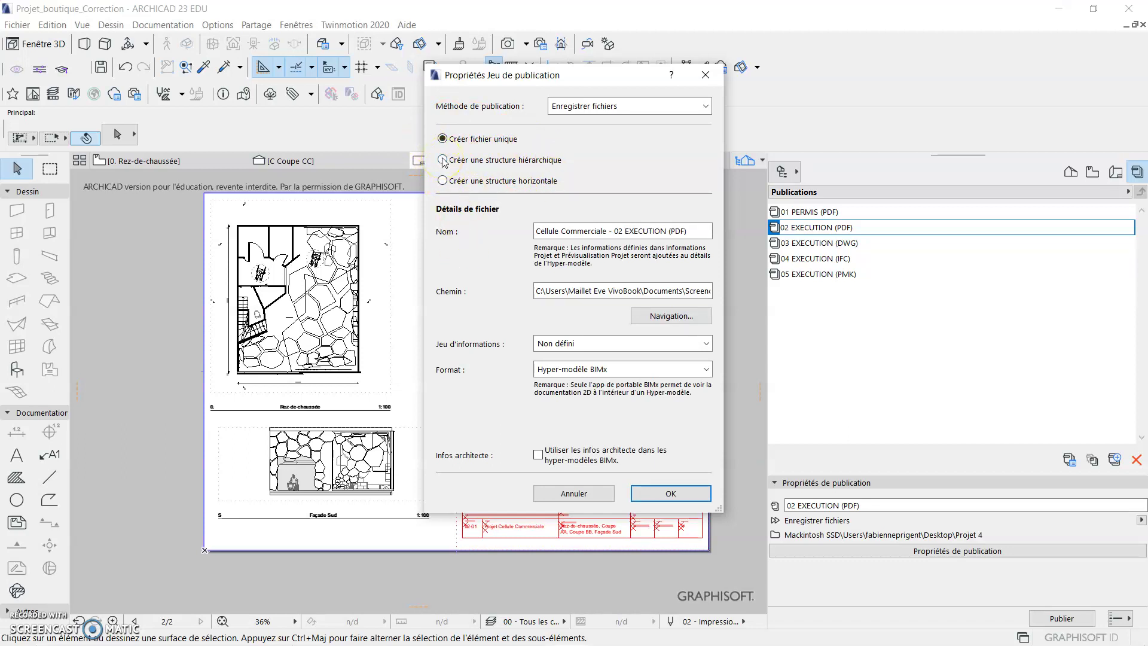
{"action": "left_click", "coordinate": [623, 371]}
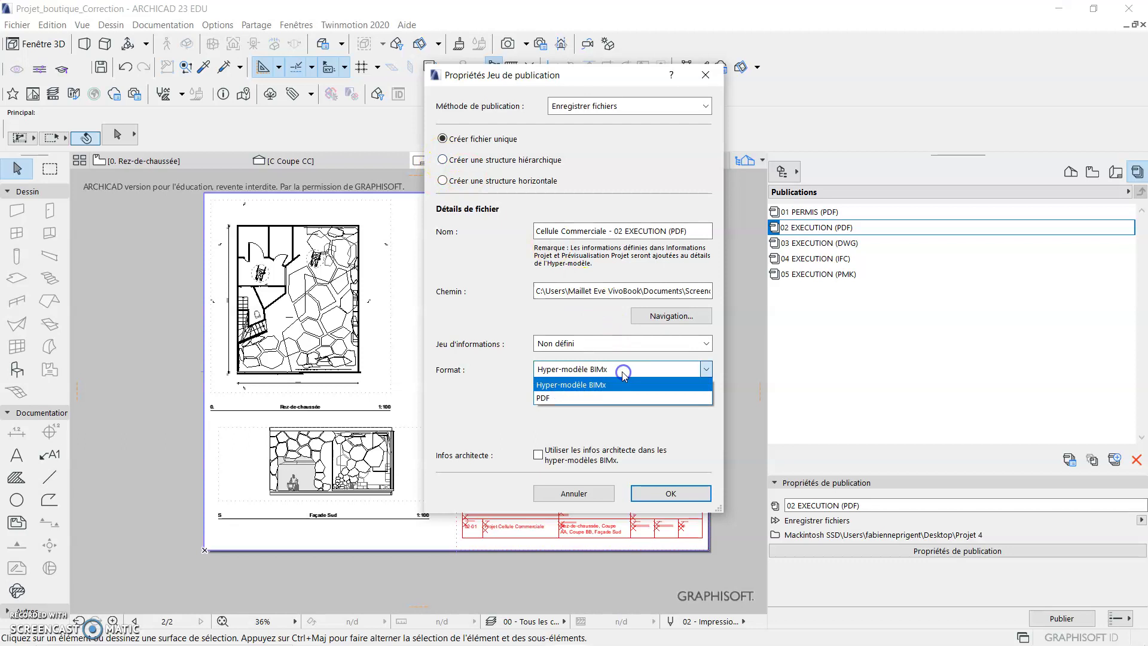
{"action": "left_click", "coordinate": [613, 398]}
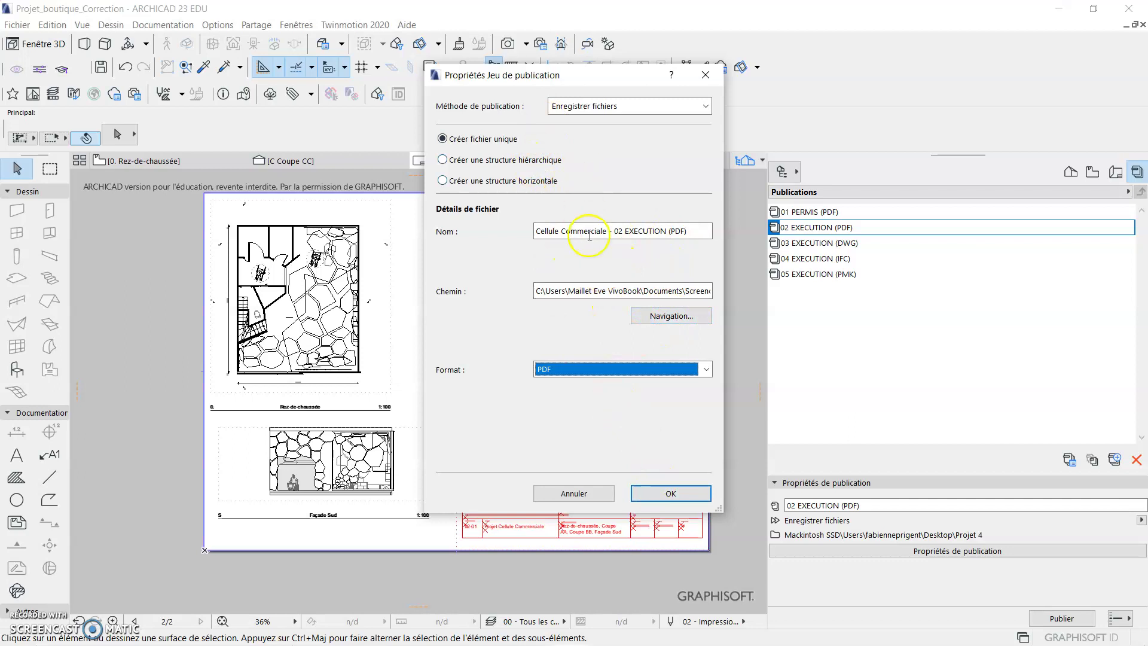
{"action": "left_click", "coordinate": [680, 494]}
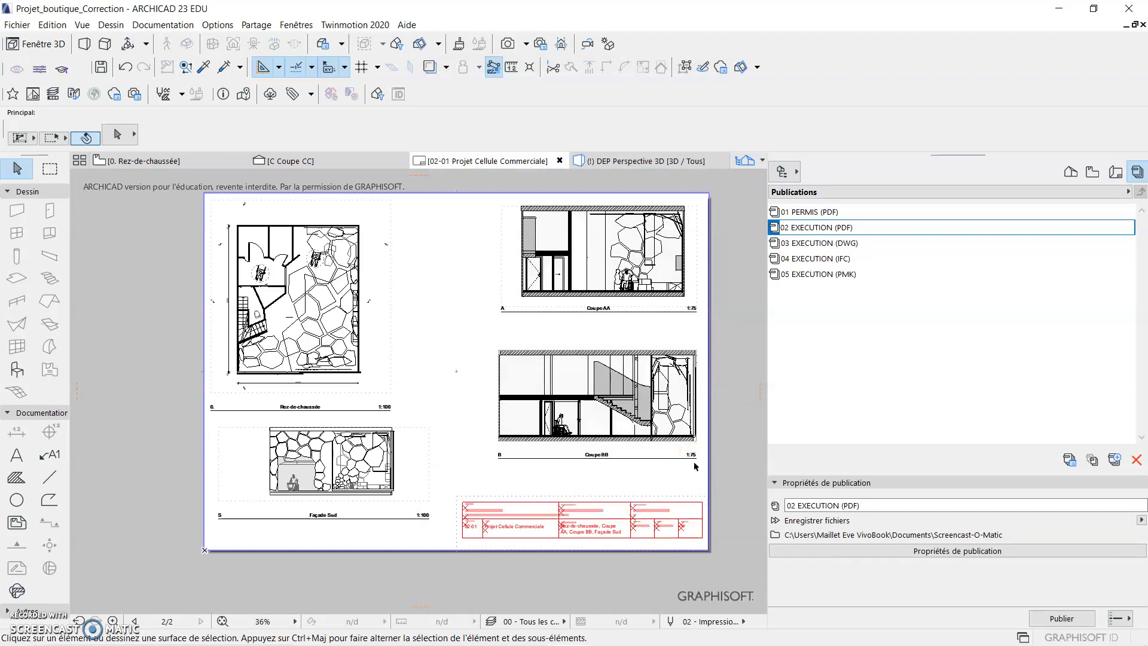
Set the publication path of the 03 EXECUTION (DWG) set to the Screencast-O-Matic folder in the user's Documents.
{"action": "left_click", "coordinate": [850, 243]}
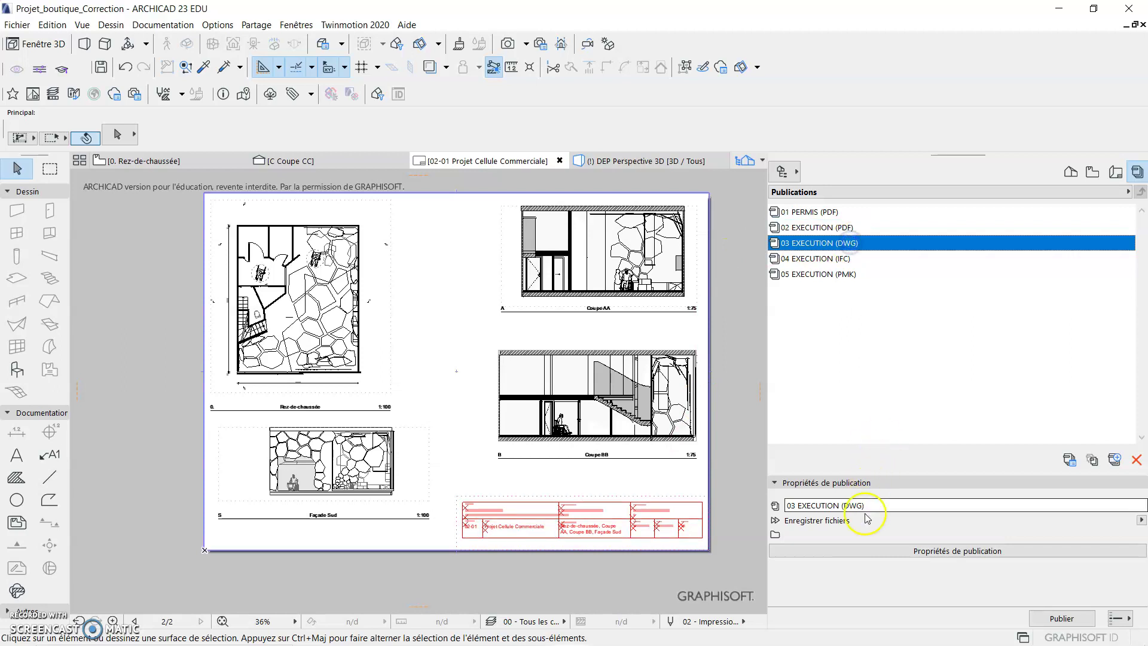
{"action": "left_click", "coordinate": [875, 551]}
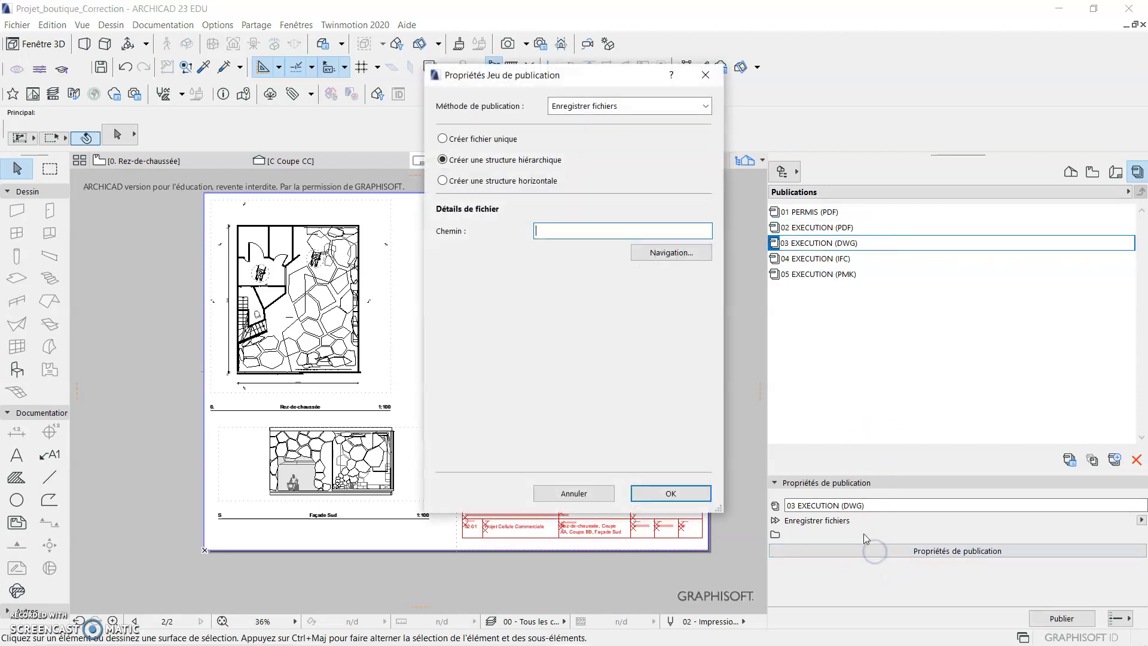
{"action": "left_click", "coordinate": [676, 254]}
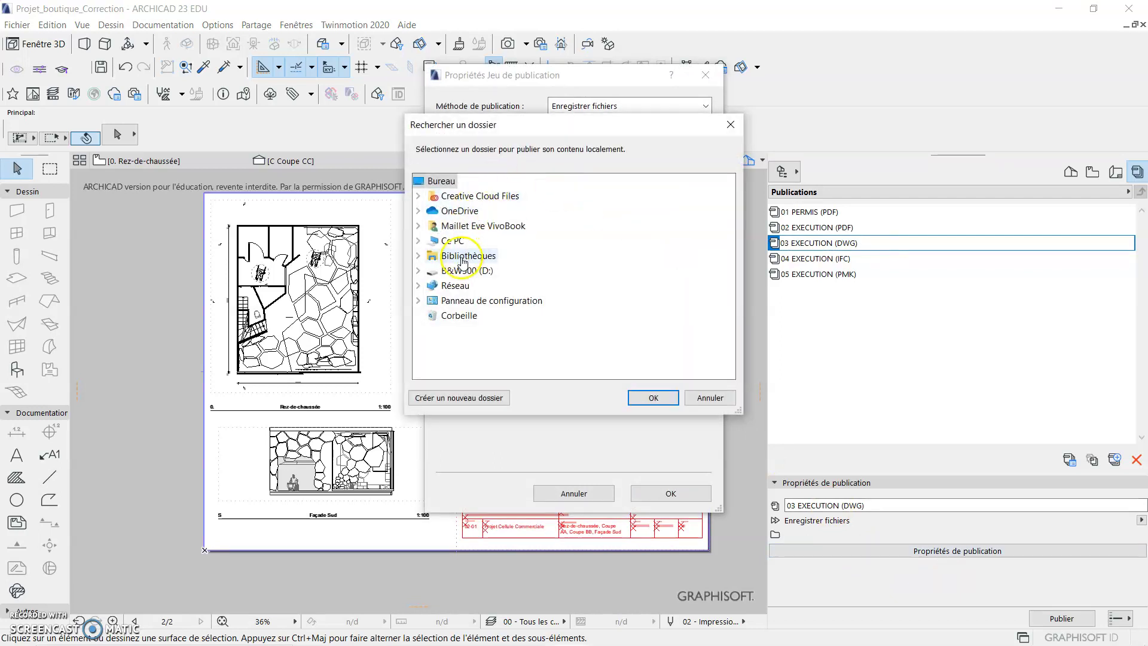
{"action": "double_click", "coordinate": [460, 226]}
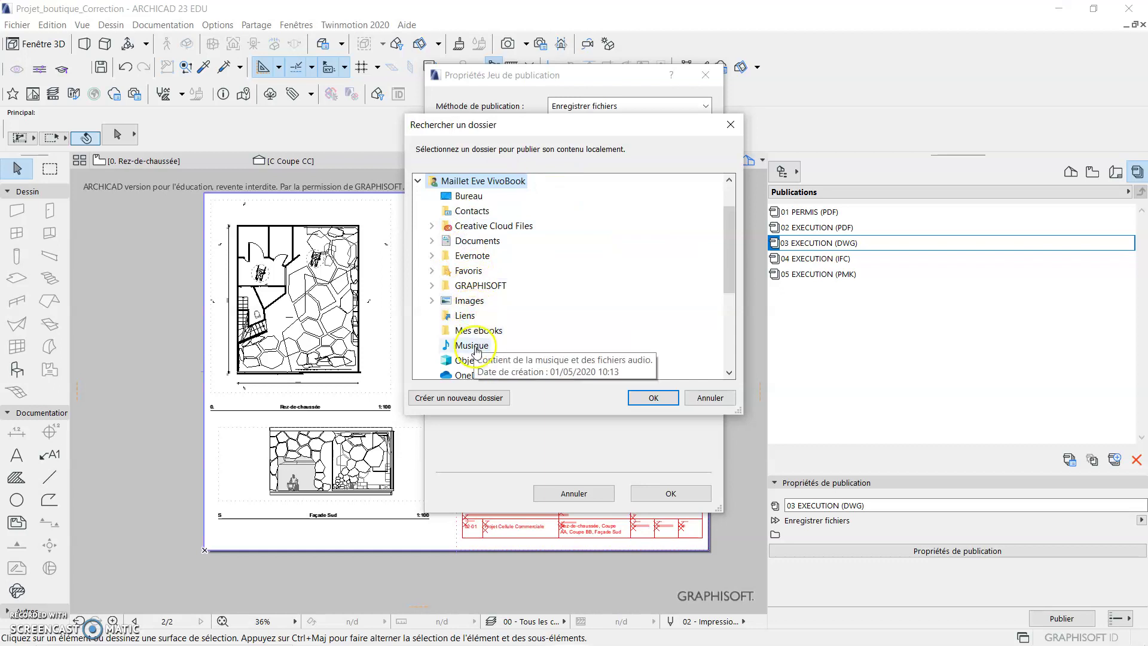
{"action": "scroll", "coordinate": [476, 296], "scroll_direction": "down", "scroll_amount": 1}
{"action": "scroll", "coordinate": [476, 296], "scroll_direction": "down", "scroll_amount": 1}
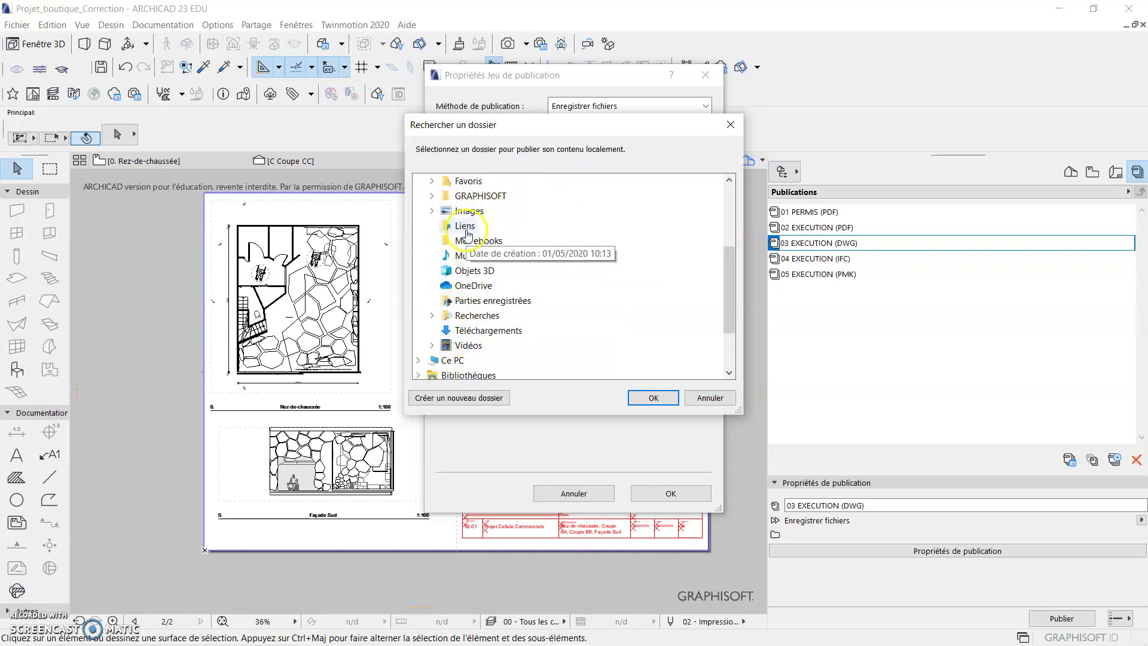
{"action": "scroll", "coordinate": [471, 242], "scroll_direction": "up", "scroll_amount": 1}
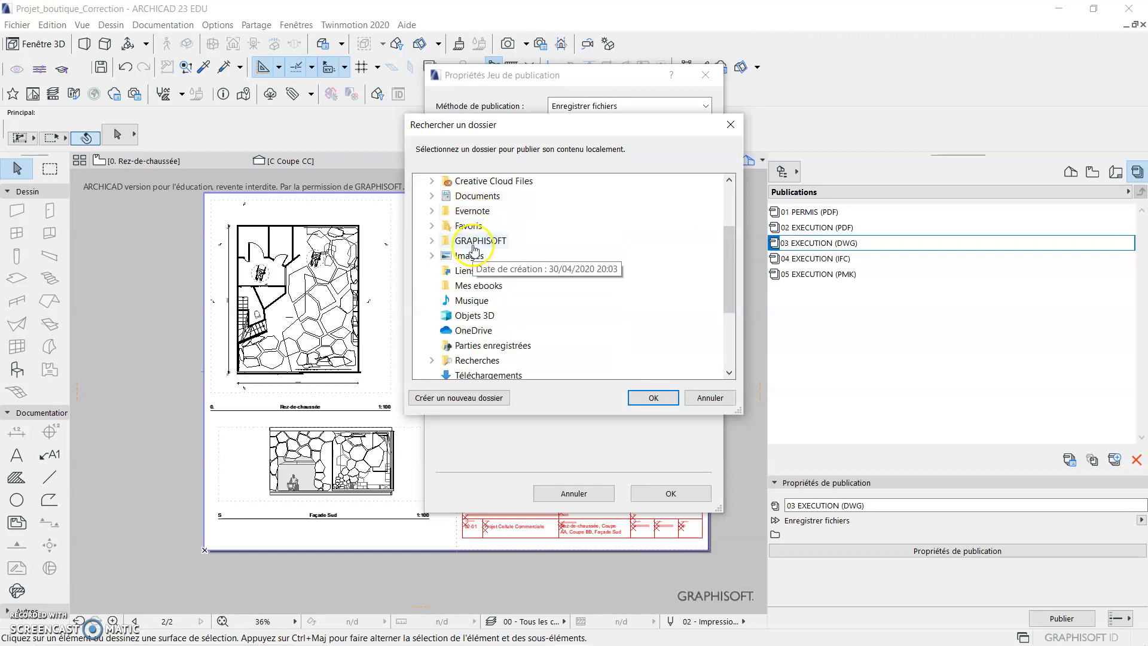
{"action": "double_click", "coordinate": [468, 195]}
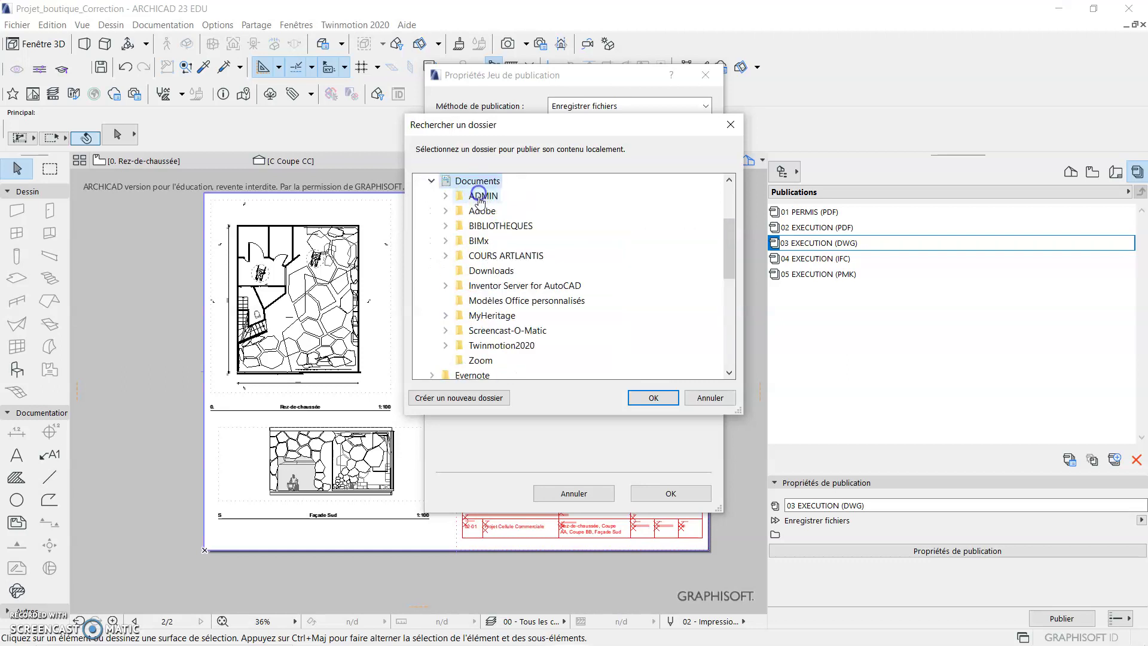
{"action": "double_click", "coordinate": [506, 331]}
{"action": "left_click", "coordinate": [661, 397]}
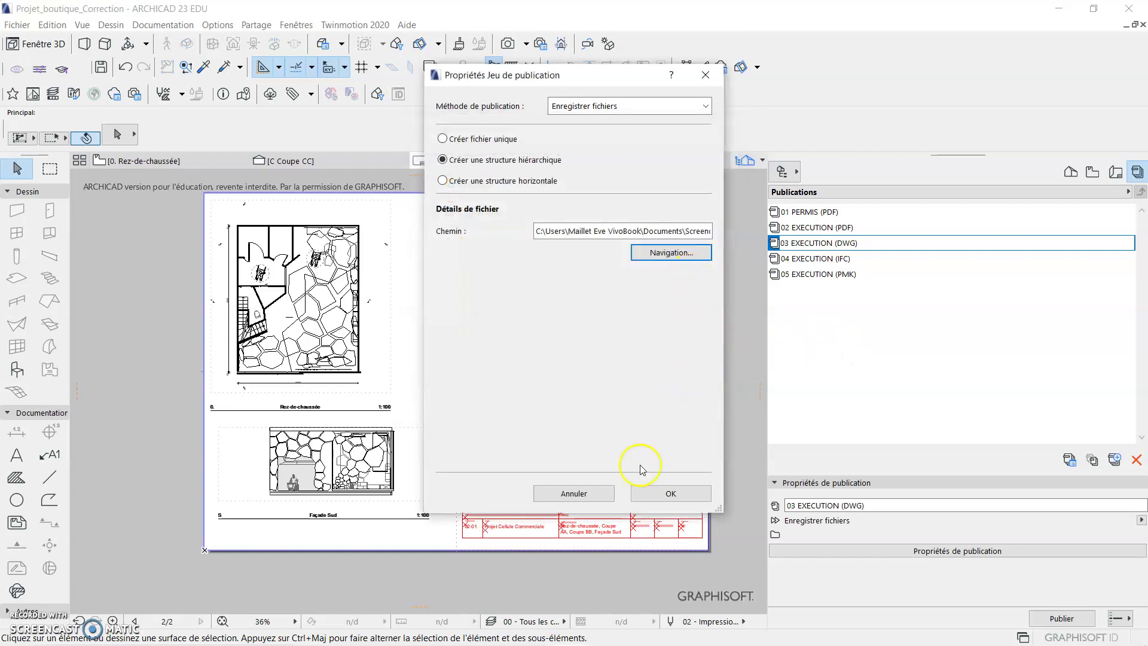
{"action": "left_click", "coordinate": [667, 494]}
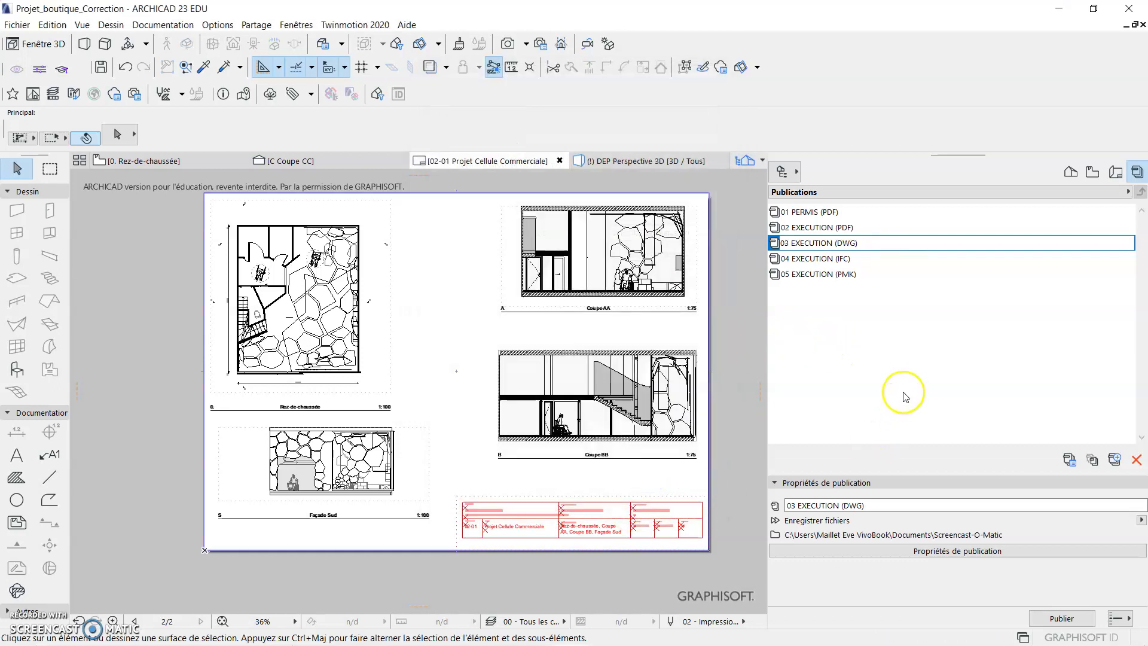
Open the document options of the 02 EXECUTION folder in the 02 EXECUTION (PDF) set and choose Couleur for saving the PDF.
{"action": "double_click", "coordinate": [884, 227]}
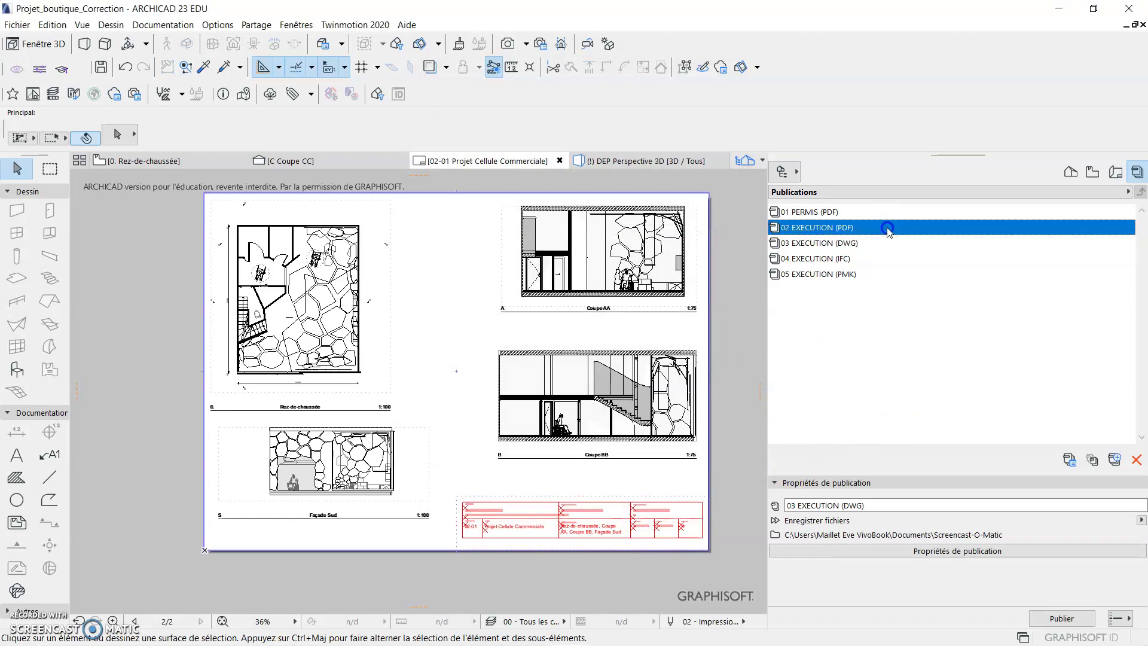
{"action": "left_click", "coordinate": [805, 213]}
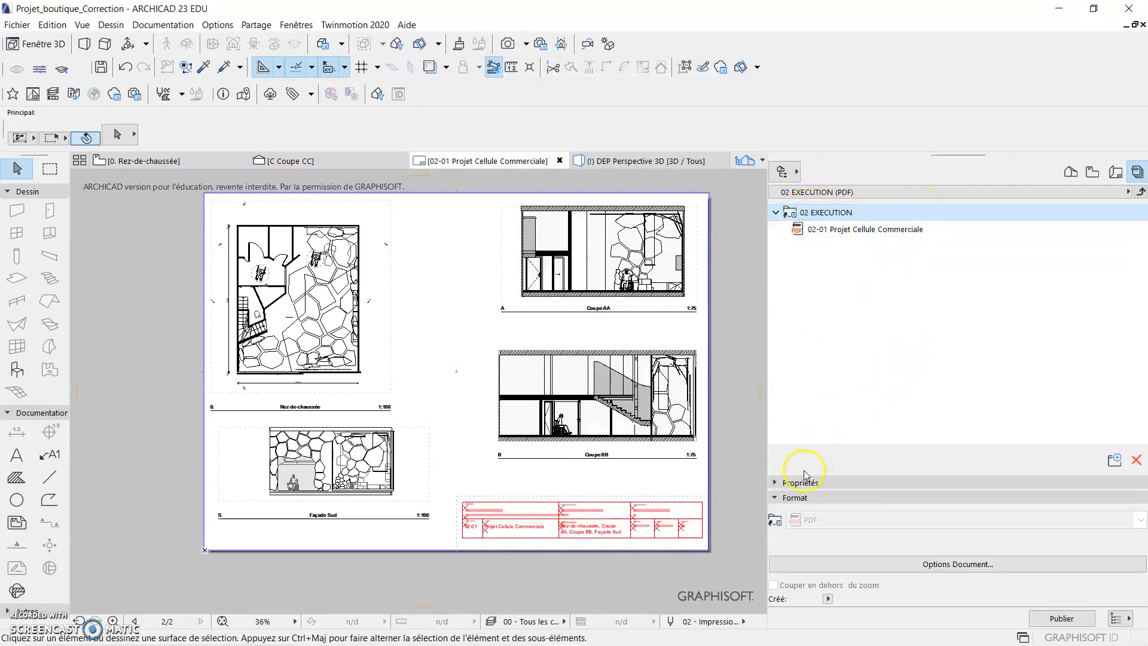
{"action": "left_click", "coordinate": [775, 483]}
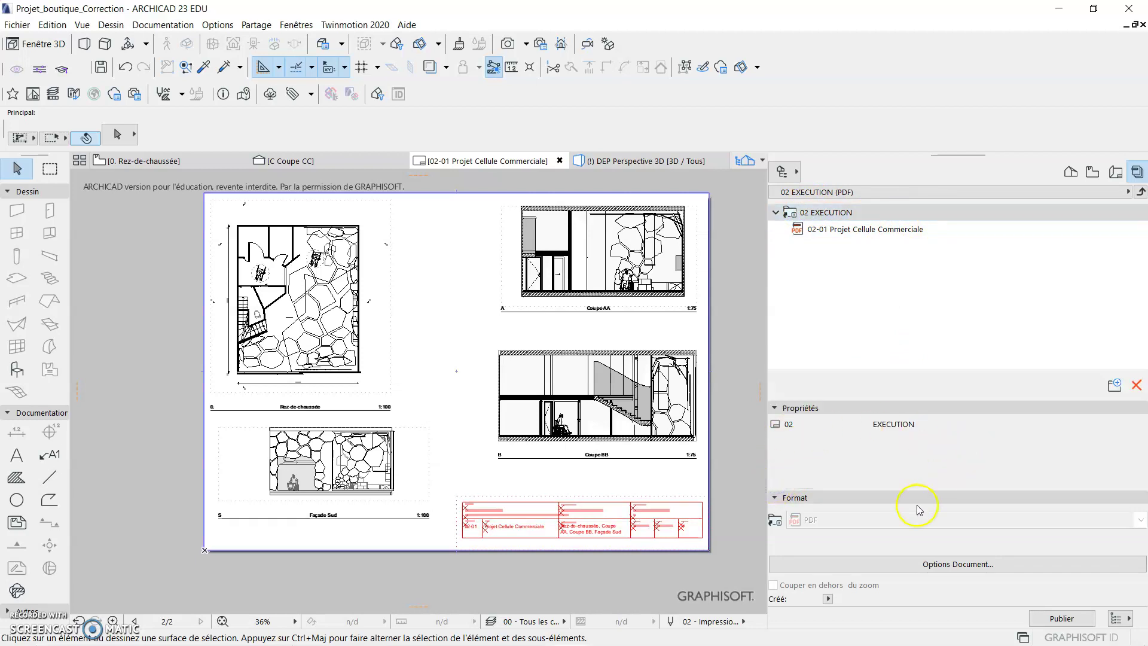
{"action": "left_click", "coordinate": [993, 566]}
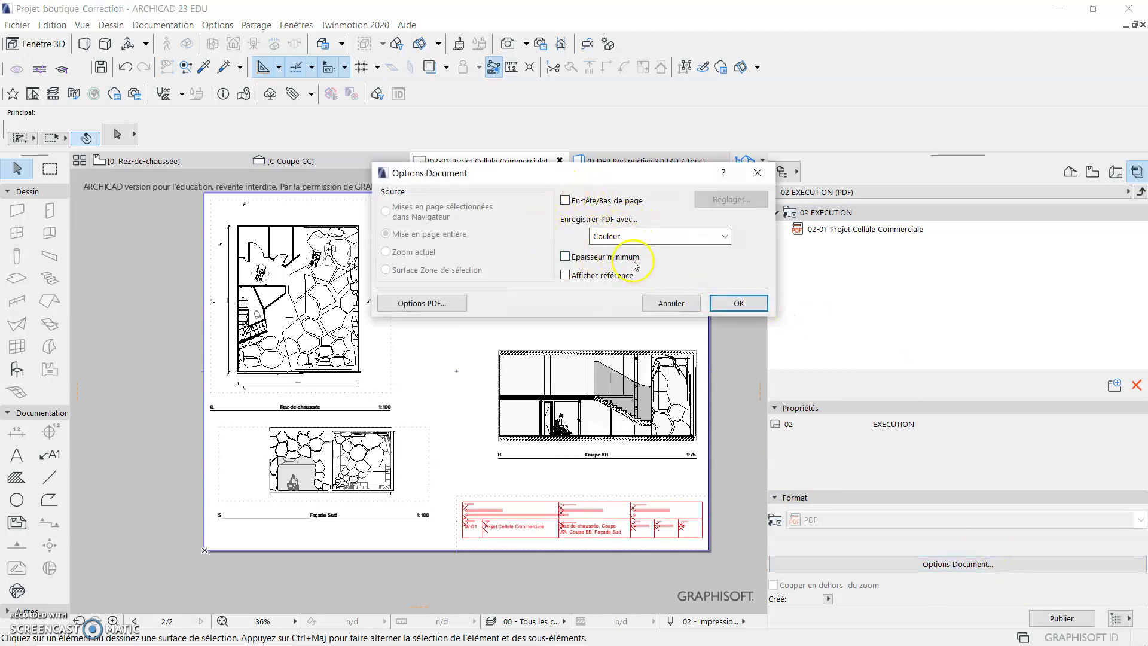
{"action": "left_click", "coordinate": [652, 237]}
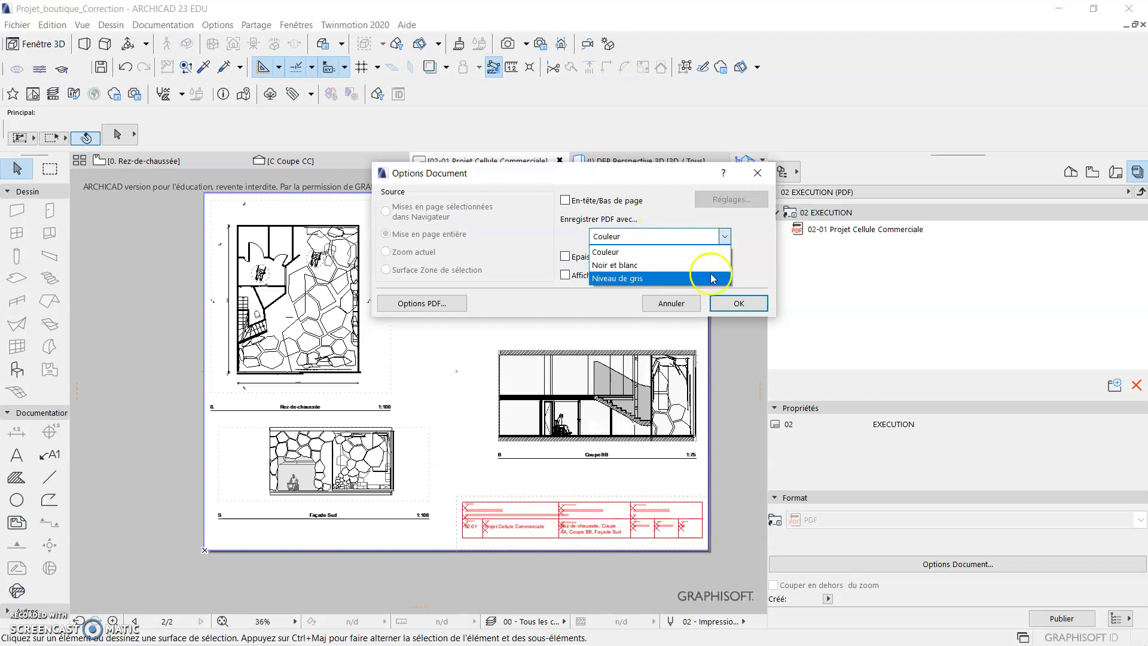
{"action": "left_click", "coordinate": [673, 251]}
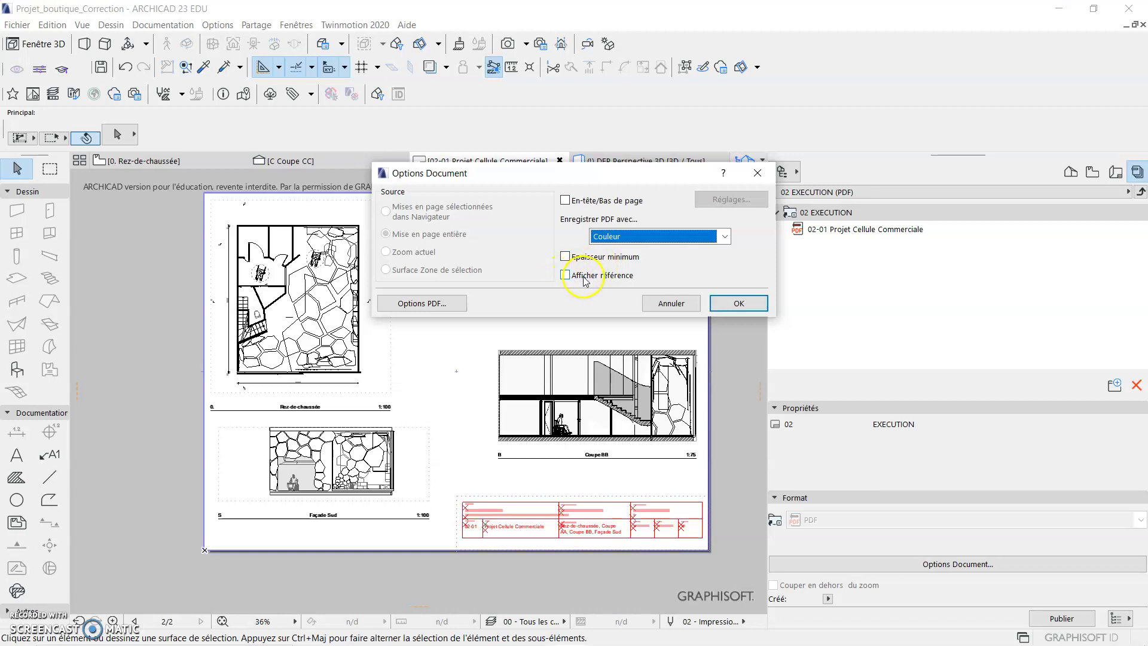
Review and accept the PDF options for the 02 EXECUTION folder and publish it.
{"action": "left_click", "coordinate": [450, 304]}
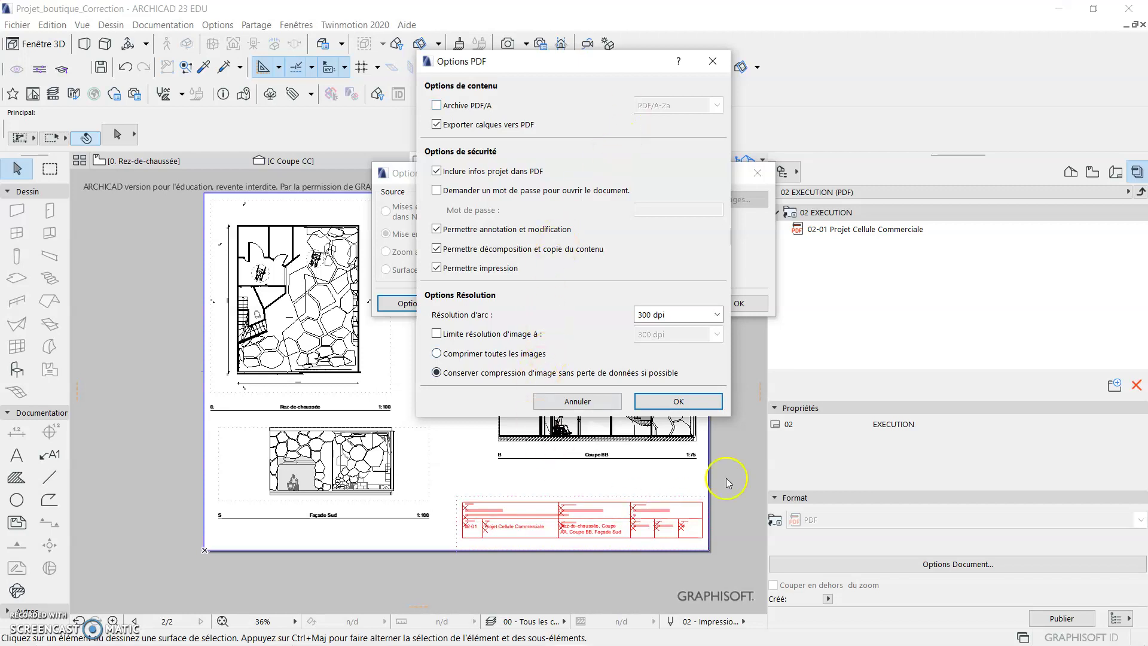
{"action": "left_click", "coordinate": [679, 402]}
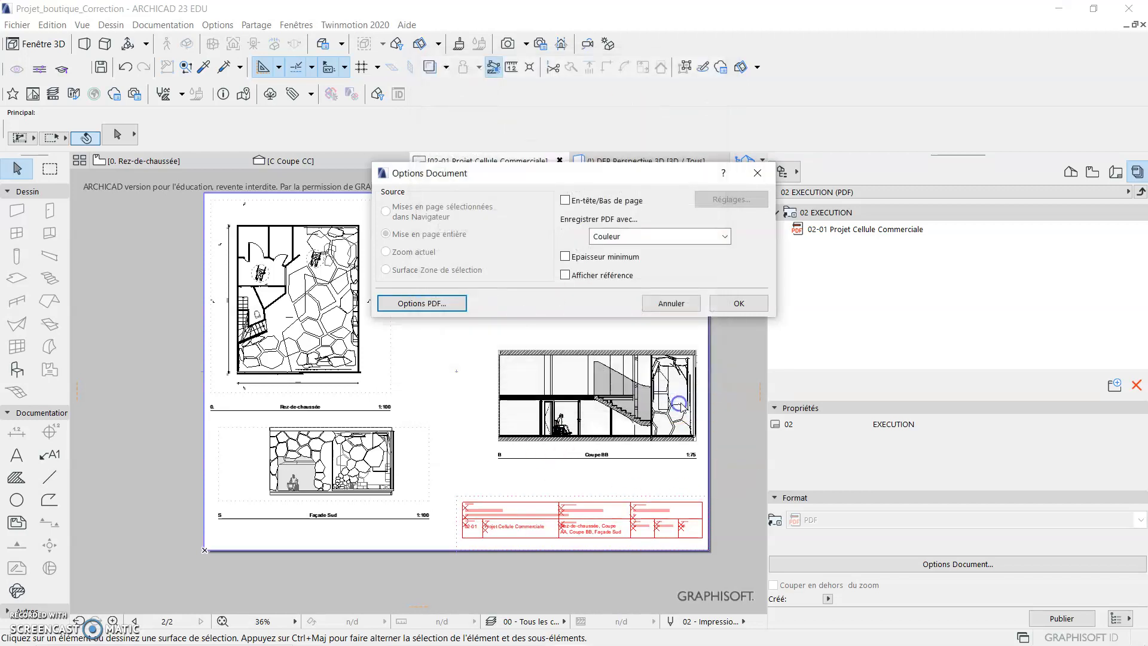
{"action": "left_click", "coordinate": [735, 304]}
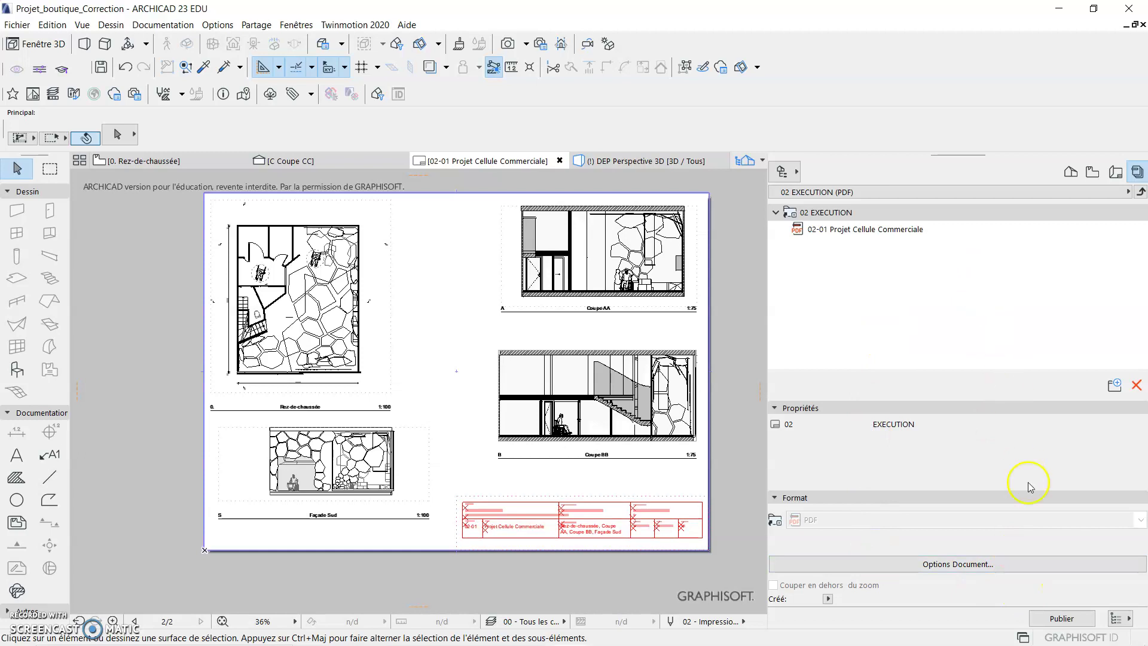
{"action": "left_click", "coordinate": [1062, 621]}
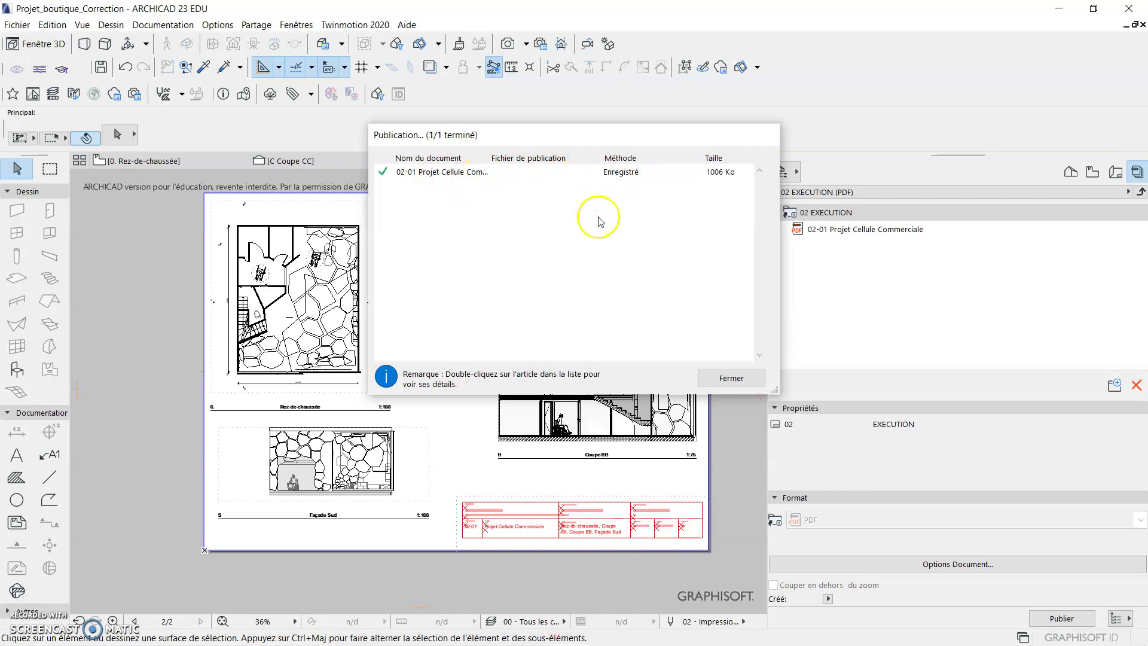
{"action": "left_click", "coordinate": [731, 378]}
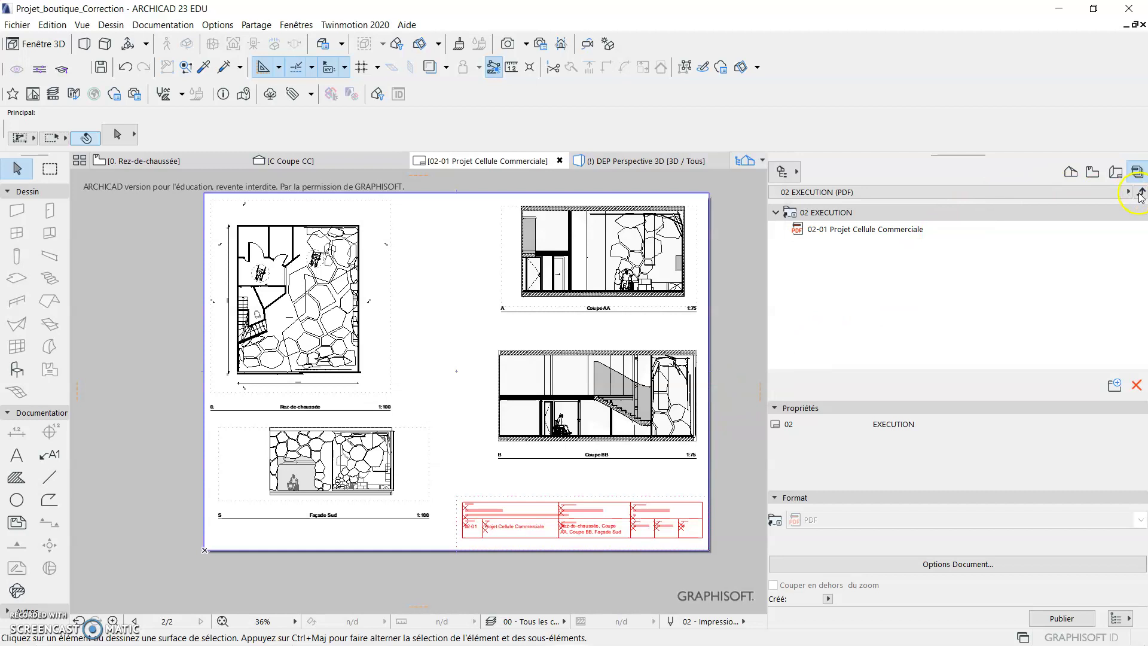
Set the format of the 02 EXECUTION folder inside the 03 EXECUTION (DWG) set to DWG.
{"action": "left_click", "coordinate": [1142, 192]}
{"action": "left_click", "coordinate": [876, 226]}
{"action": "double_click", "coordinate": [874, 244]}
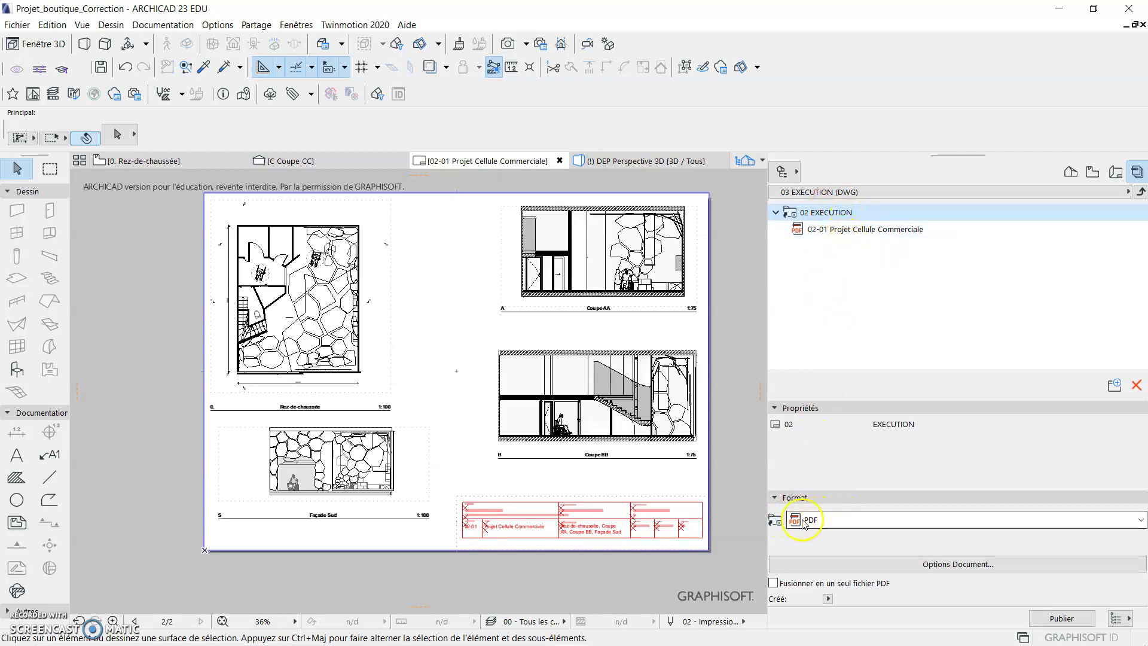
{"action": "left_click", "coordinate": [824, 520]}
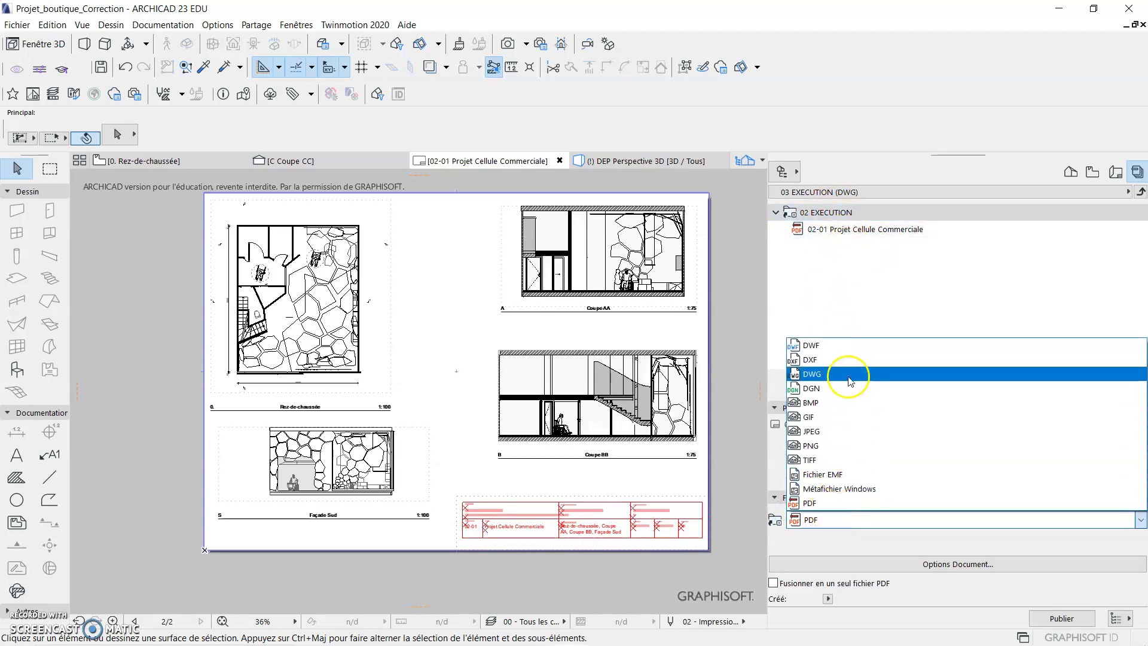
{"action": "left_click", "coordinate": [851, 375]}
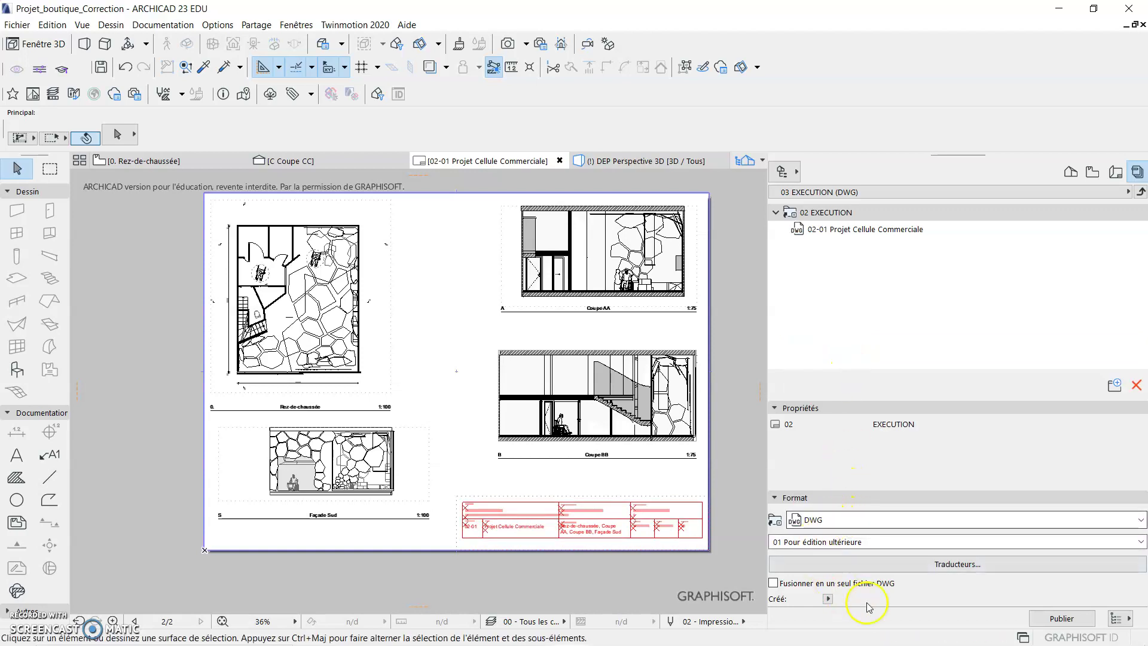
Set the saving file format of the 01 Pour édition ultérieure translator to Dessin AutoCAD 2018.
{"action": "left_click", "coordinate": [959, 567]}
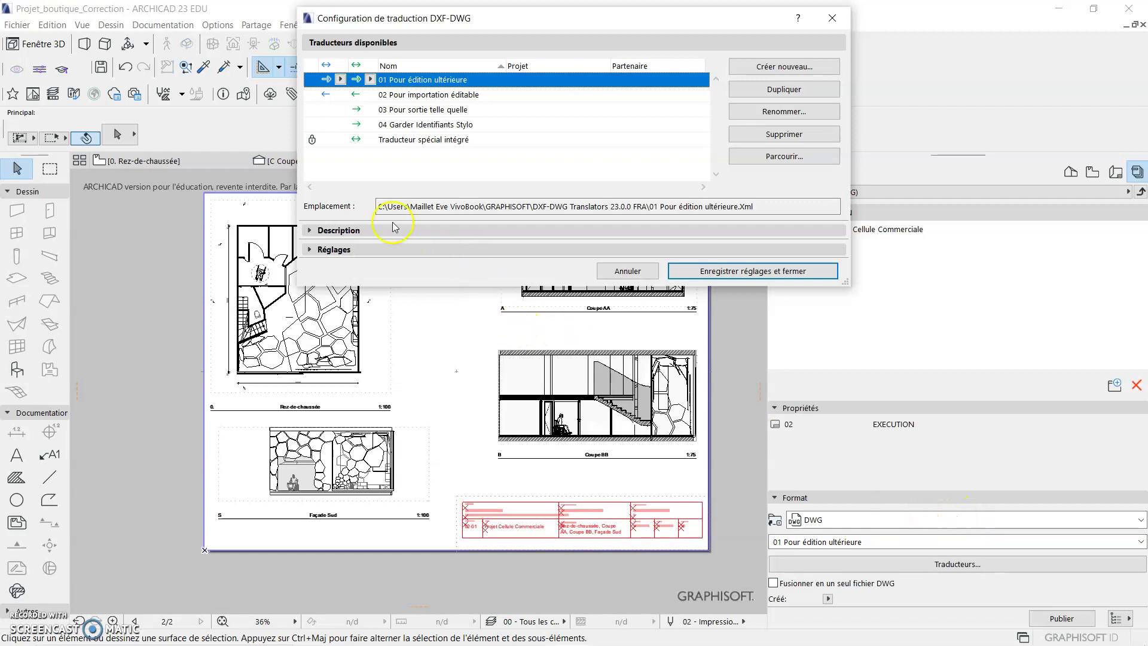
{"action": "left_click", "coordinate": [308, 249]}
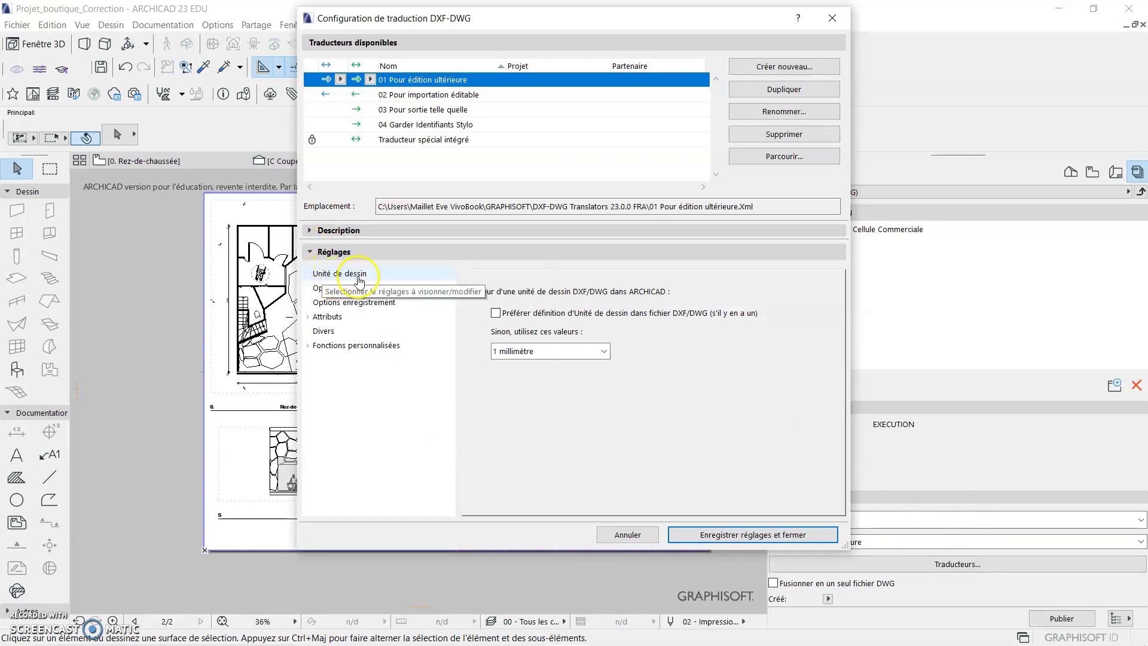
{"action": "left_click", "coordinate": [359, 301]}
{"action": "left_click", "coordinate": [341, 302]}
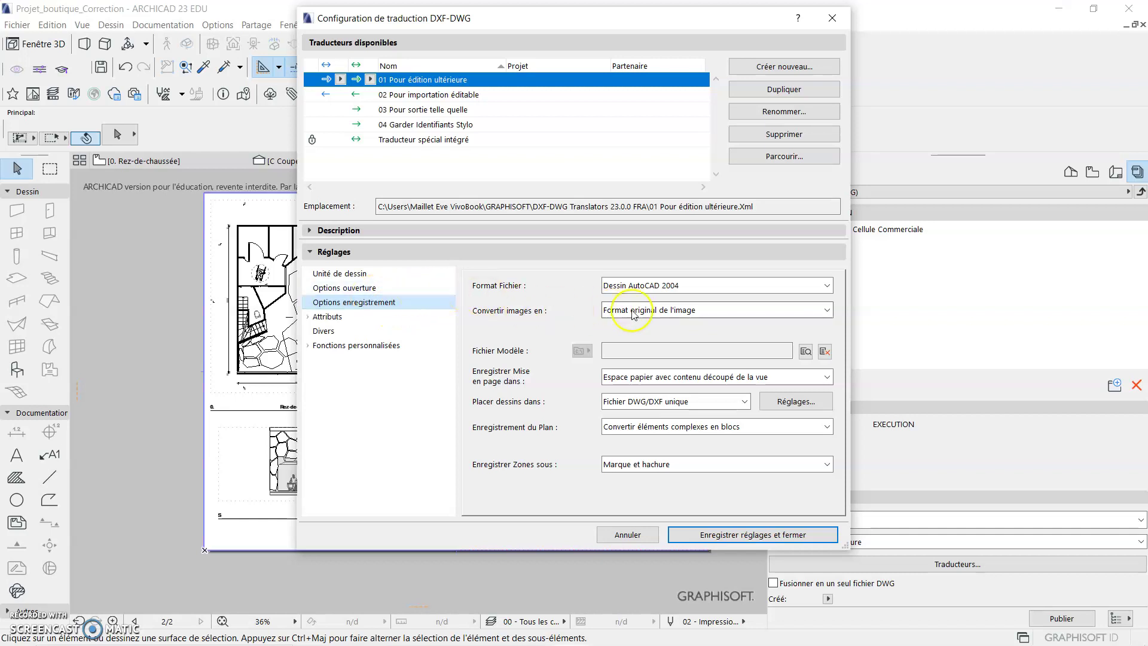
{"action": "left_click", "coordinate": [735, 290]}
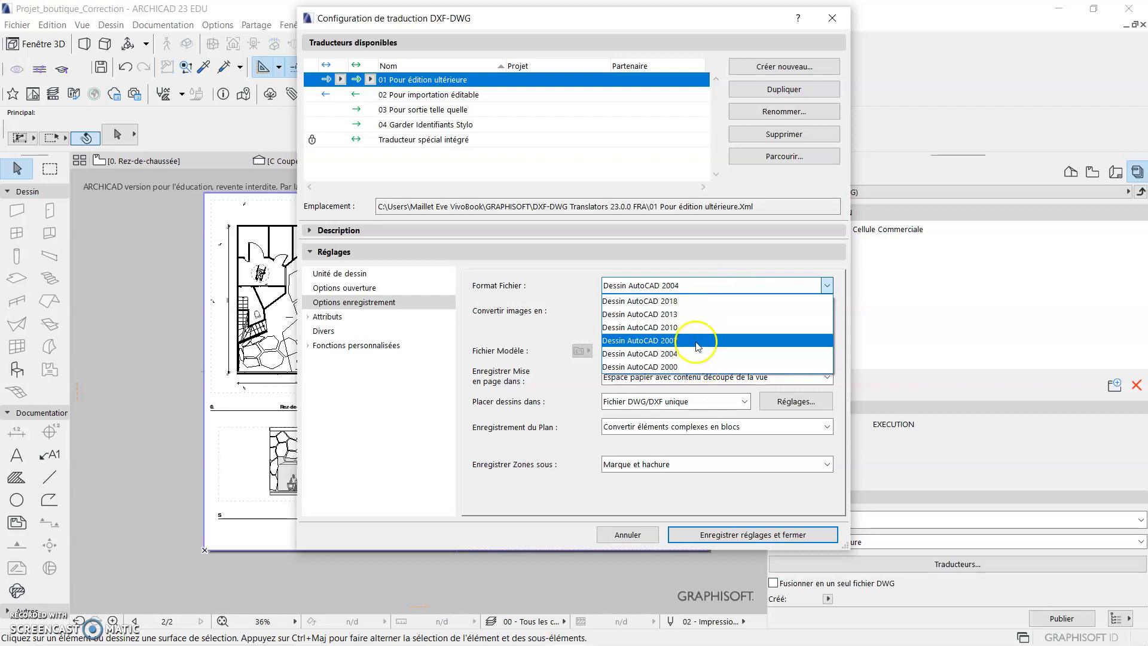
{"action": "left_click", "coordinate": [704, 300]}
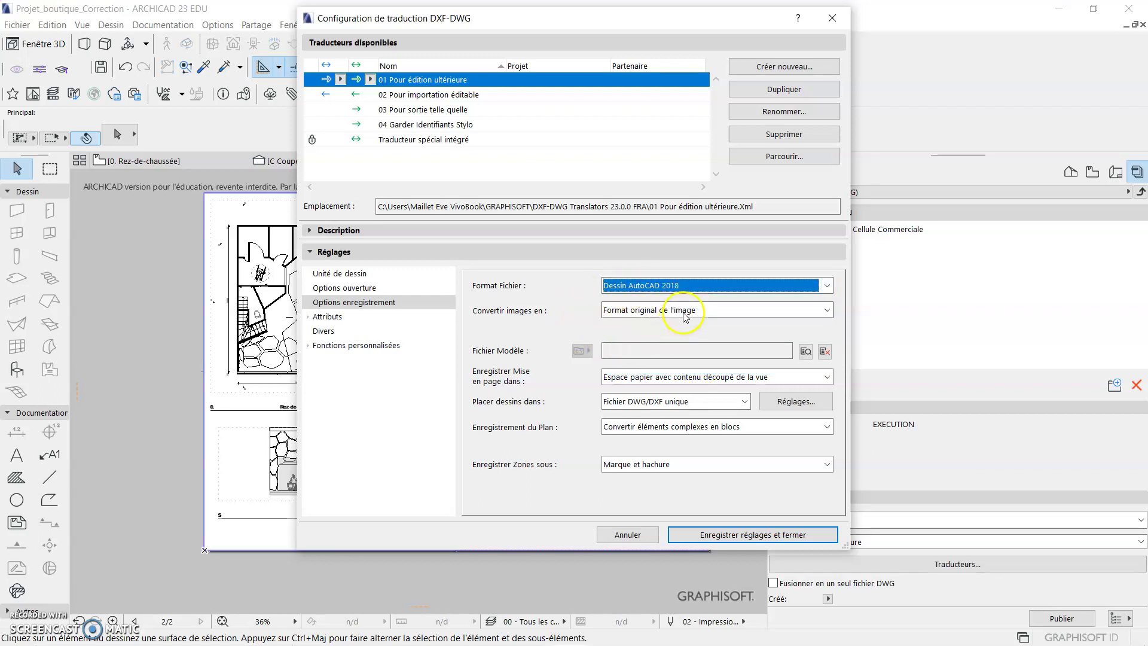
Choose Format original de l'image for the translator's image conversion.
{"action": "left_click", "coordinate": [679, 308]}
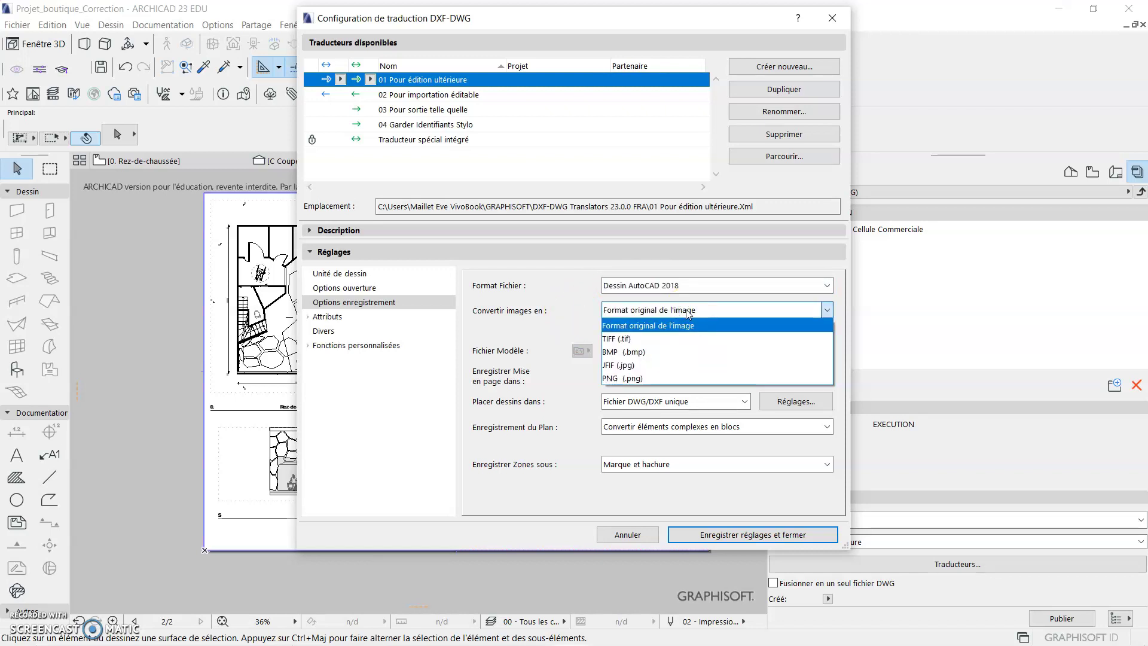
{"action": "left_click", "coordinate": [661, 381]}
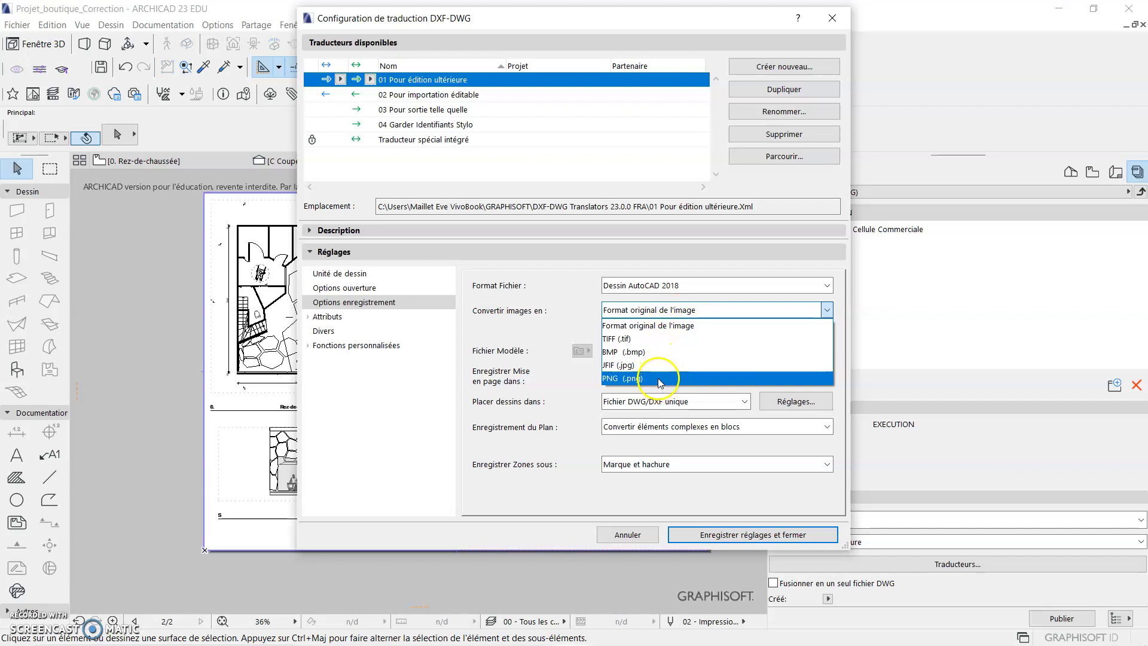
{"action": "left_click", "coordinate": [675, 325]}
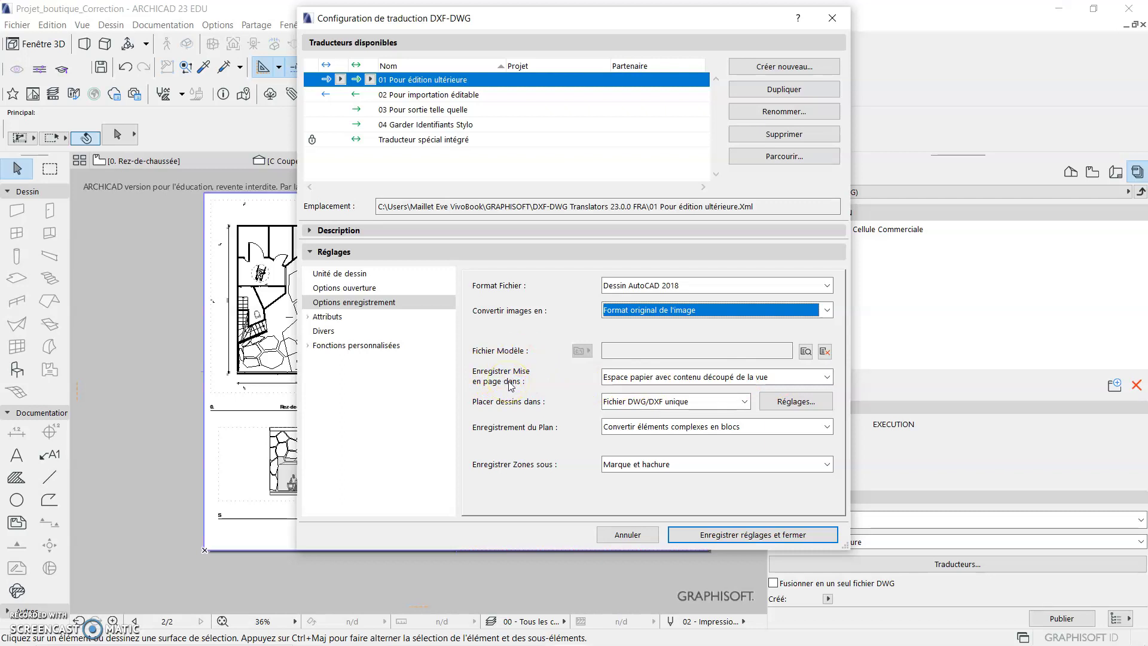
Choose Espace papier avec contenu découpé de la vue for saving layouts with the translator.
{"action": "left_click", "coordinate": [723, 378]}
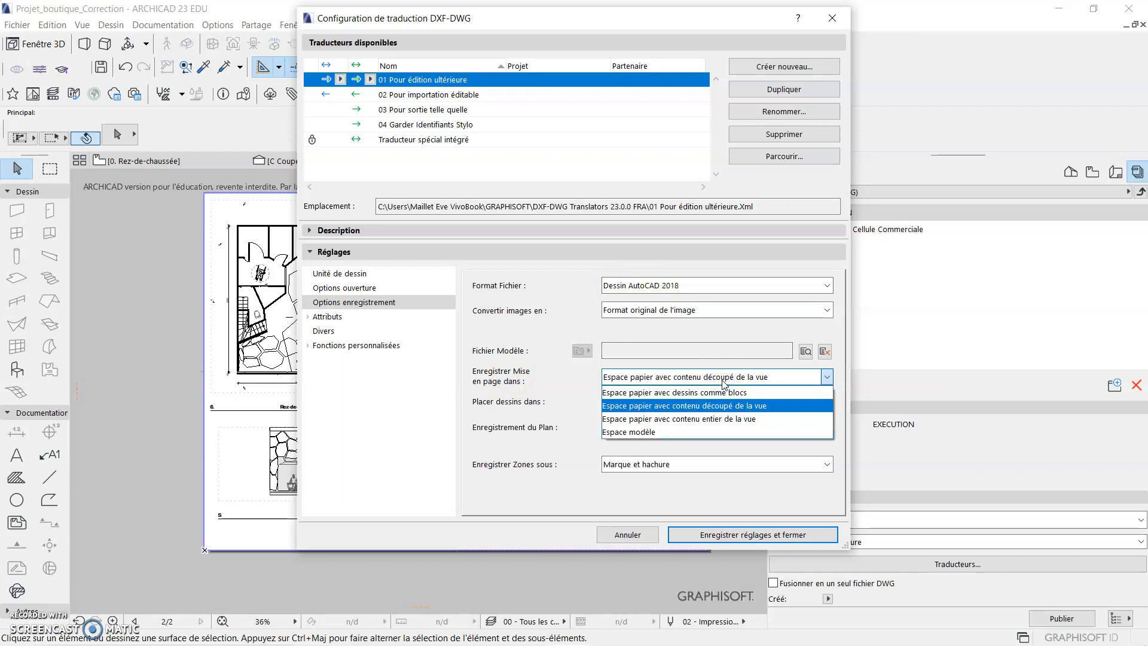
{"action": "left_click_drag", "start_coordinate": [745, 382], "coordinate": [766, 397]}
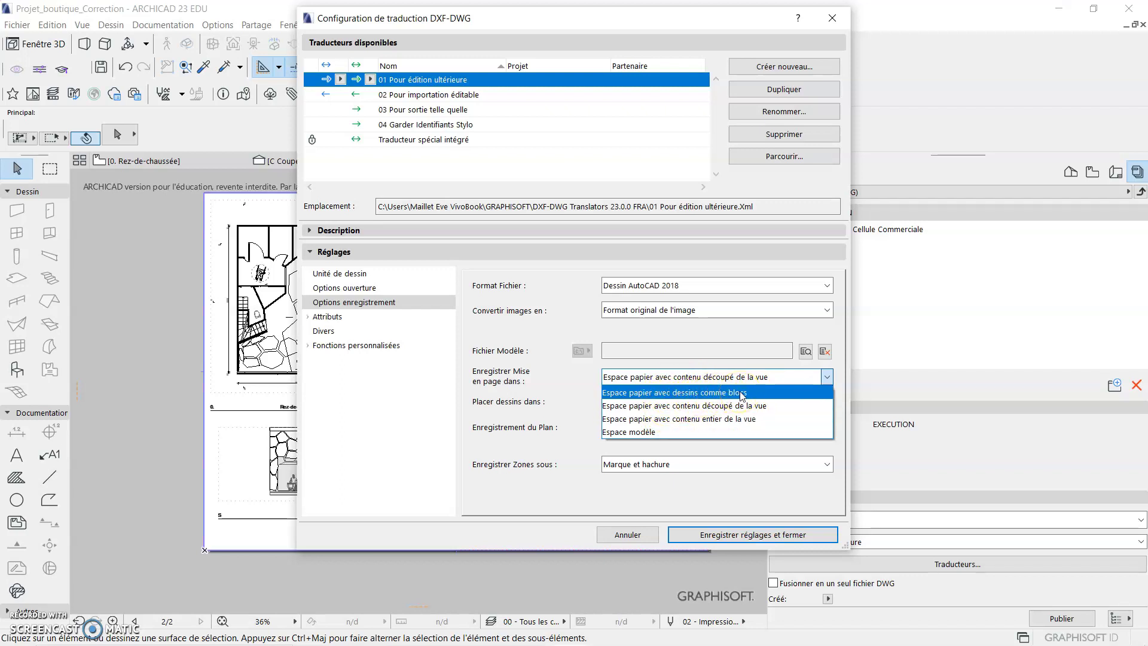
{"action": "left_click", "coordinate": [761, 395]}
{"action": "left_click", "coordinate": [771, 408]}
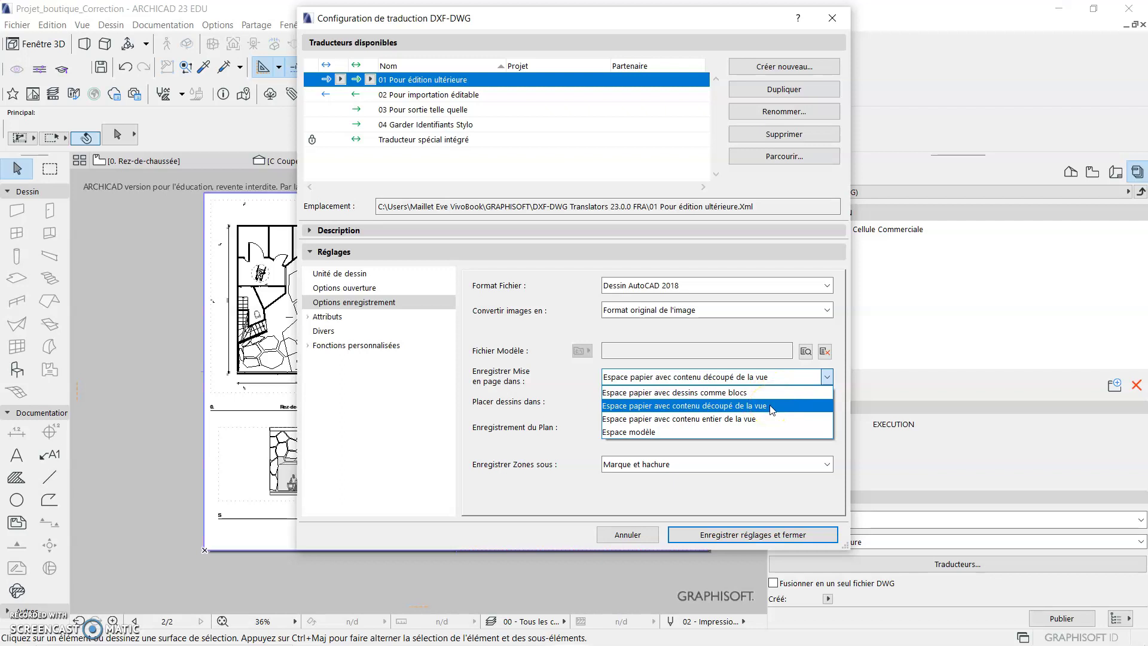
{"action": "left_click", "coordinate": [771, 408]}
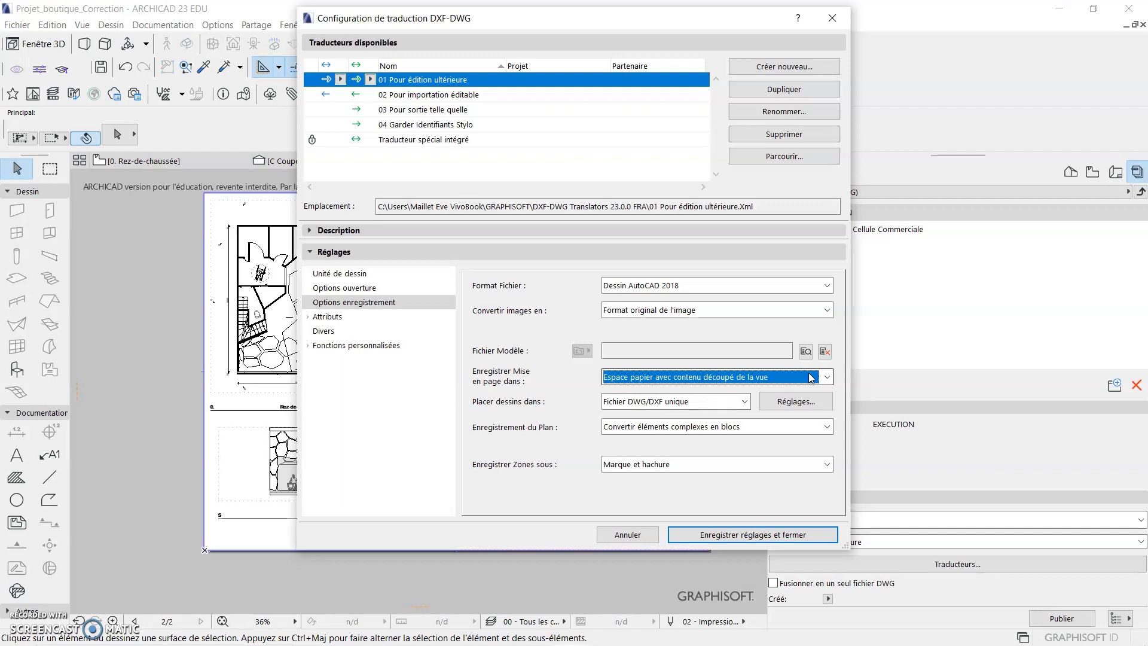
Choose Fichier DWG/DXF unique as the destination for placed drawings.
{"action": "left_click", "coordinate": [725, 401]}
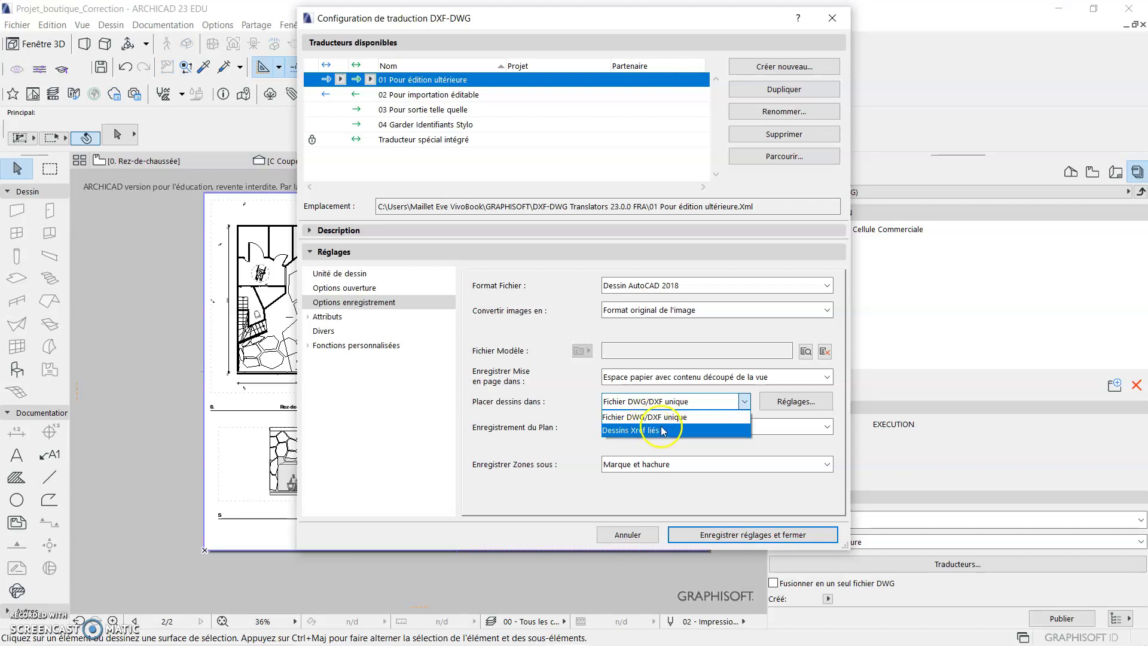
{"action": "left_click", "coordinate": [702, 418]}
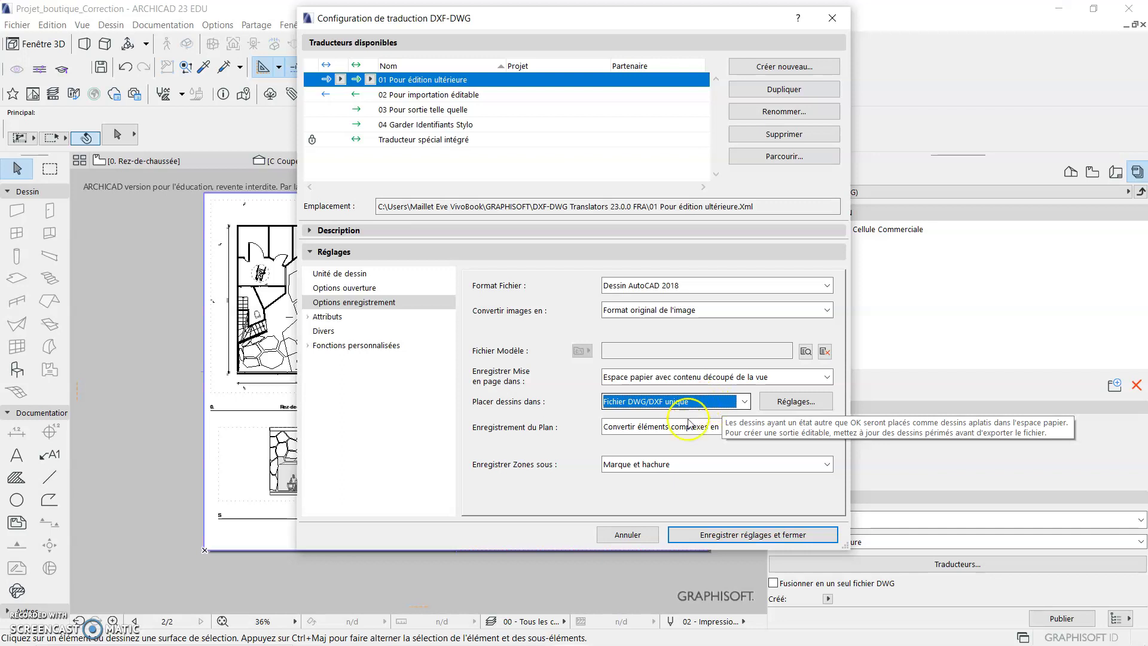
{"action": "left_click", "coordinate": [751, 444]}
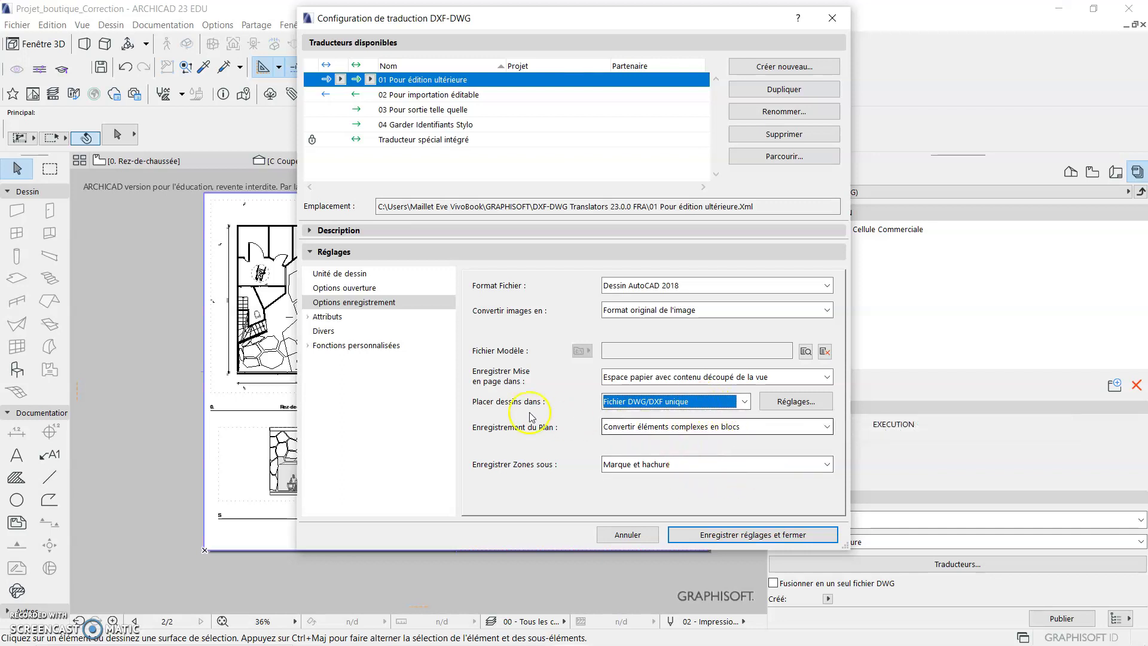
Try Décomposer éléments ARCHICAD complexes for plan saving and return to Convertir éléments complexes en blocs.
{"action": "left_click", "coordinate": [656, 428]}
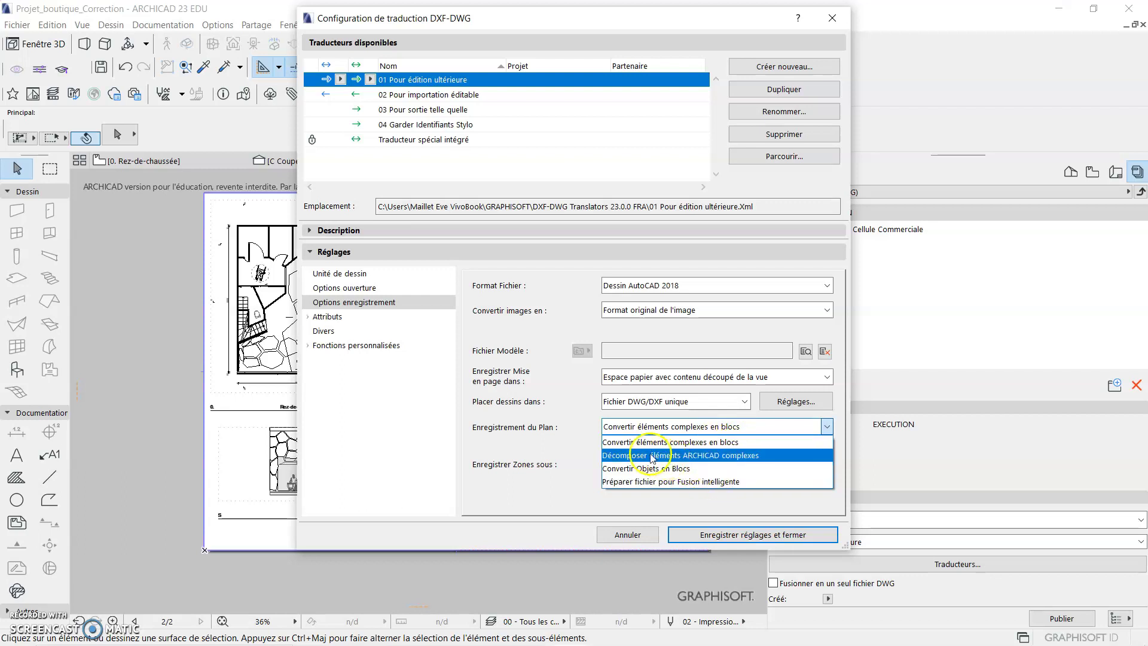
{"action": "left_click", "coordinate": [775, 456]}
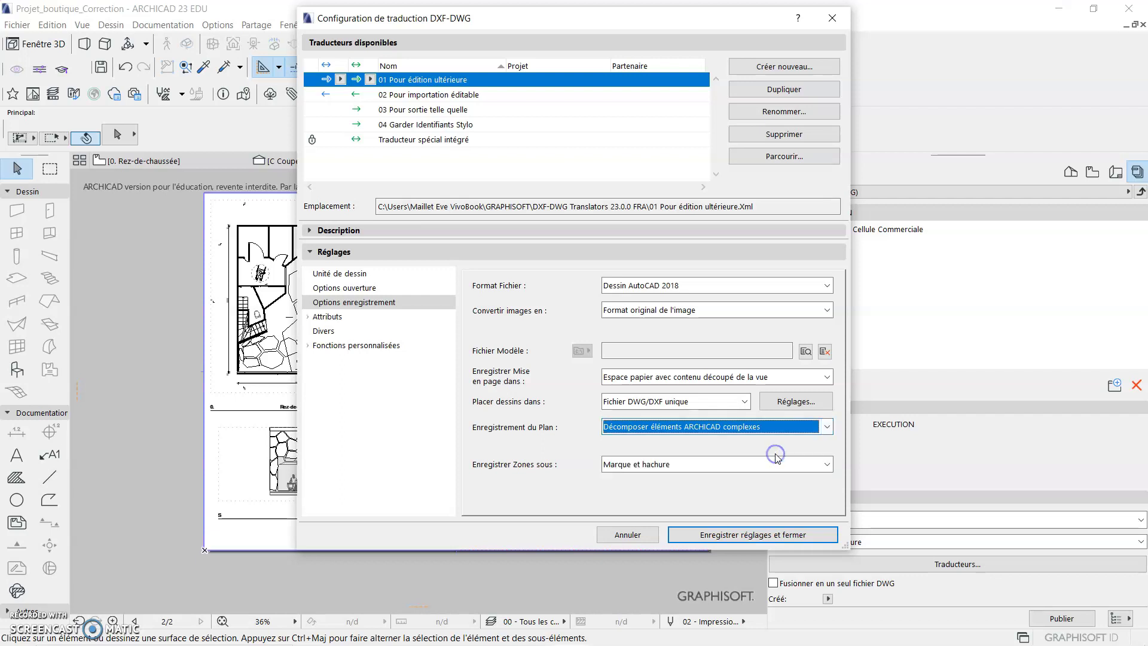
{"action": "left_click", "coordinate": [751, 429]}
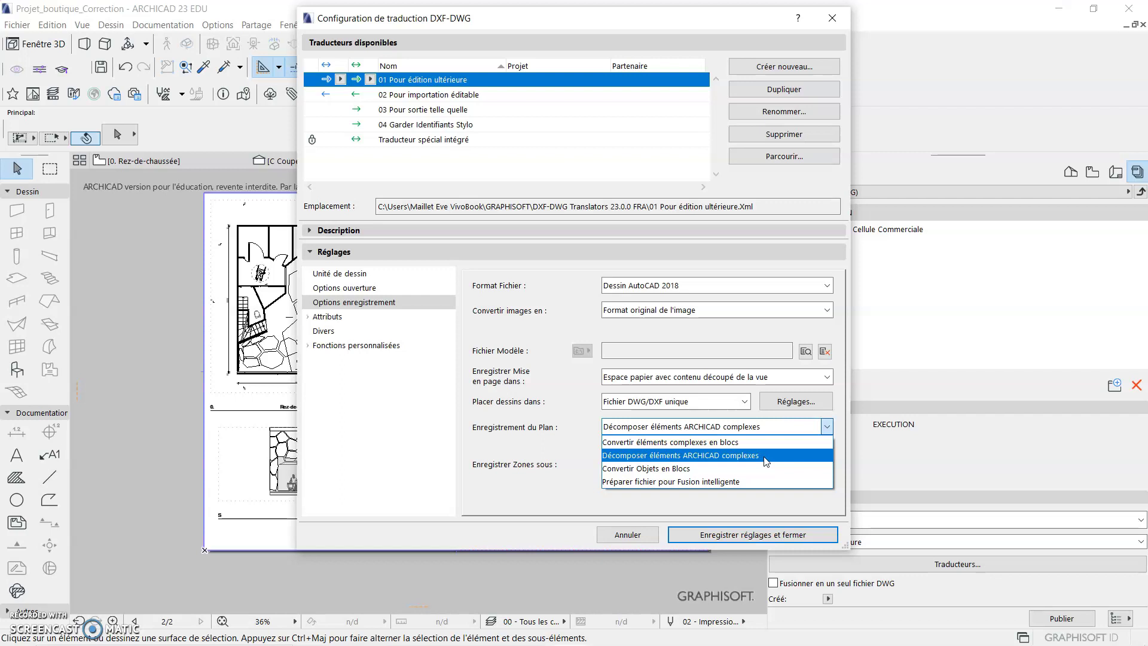
{"action": "left_click", "coordinate": [768, 443]}
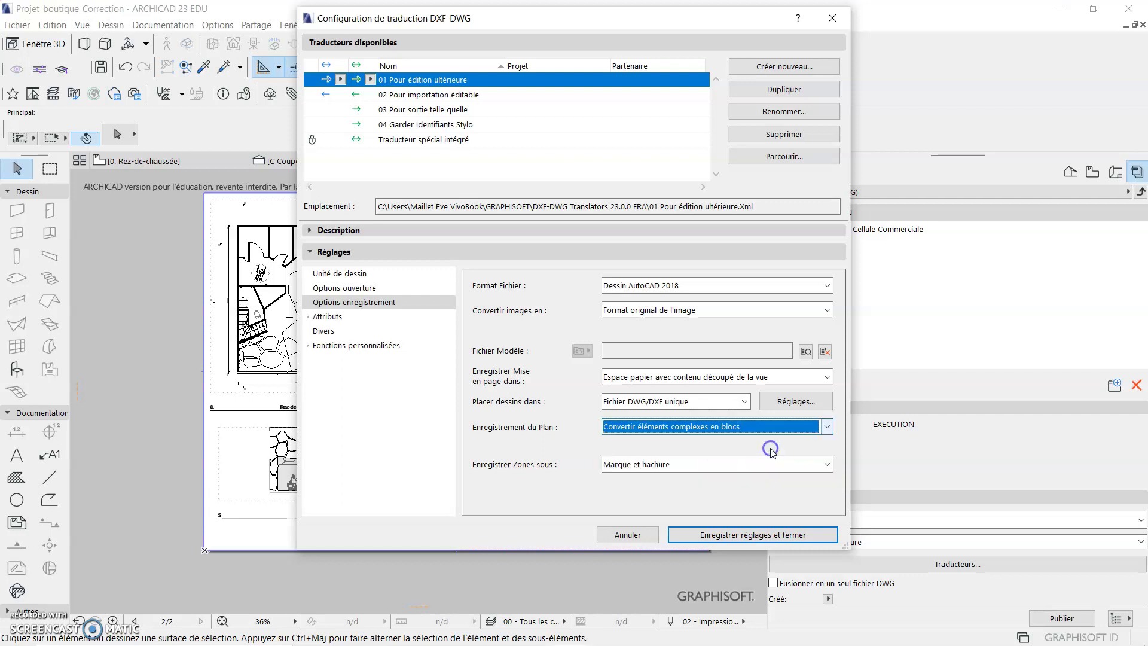
Set the translator to save zones as Marque seulement.
{"action": "left_click", "coordinate": [685, 468]}
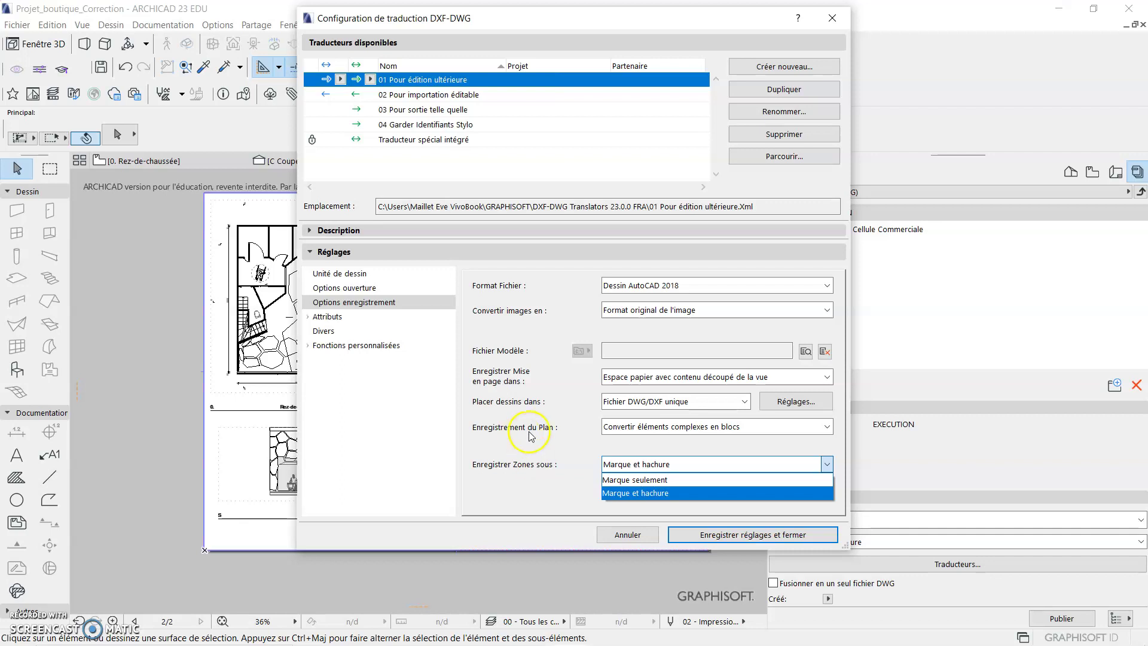
{"action": "left_click", "coordinate": [638, 481]}
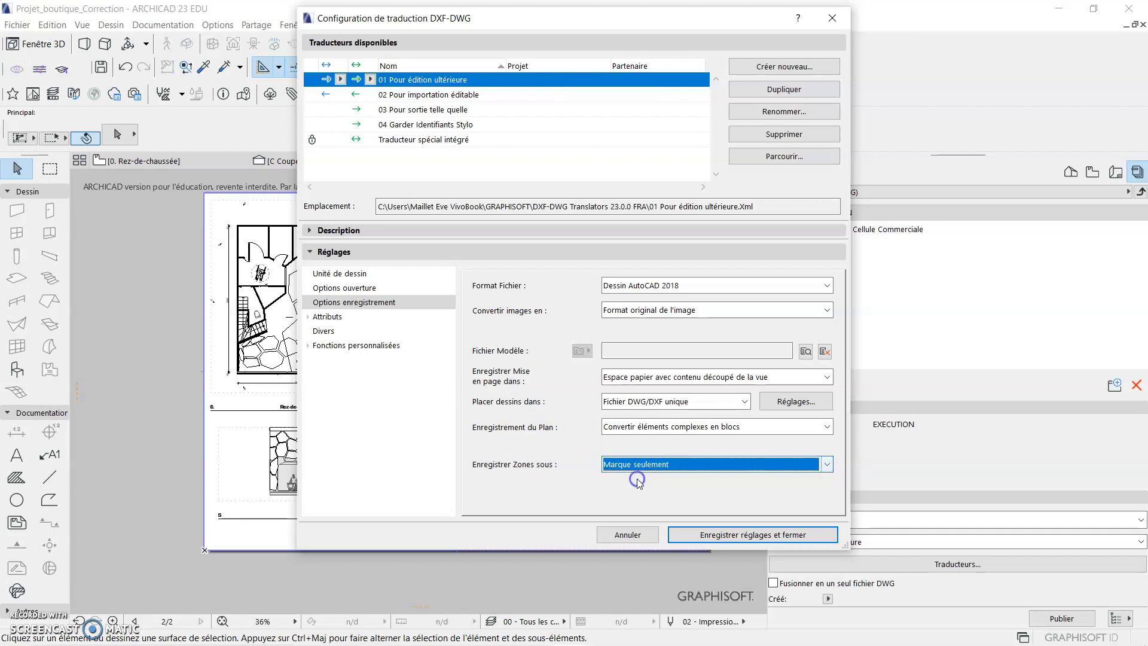
Compare the zone saving options Marque seulement and Marque et hachure, keeping Marque seulement.
{"action": "left_click", "coordinate": [680, 465]}
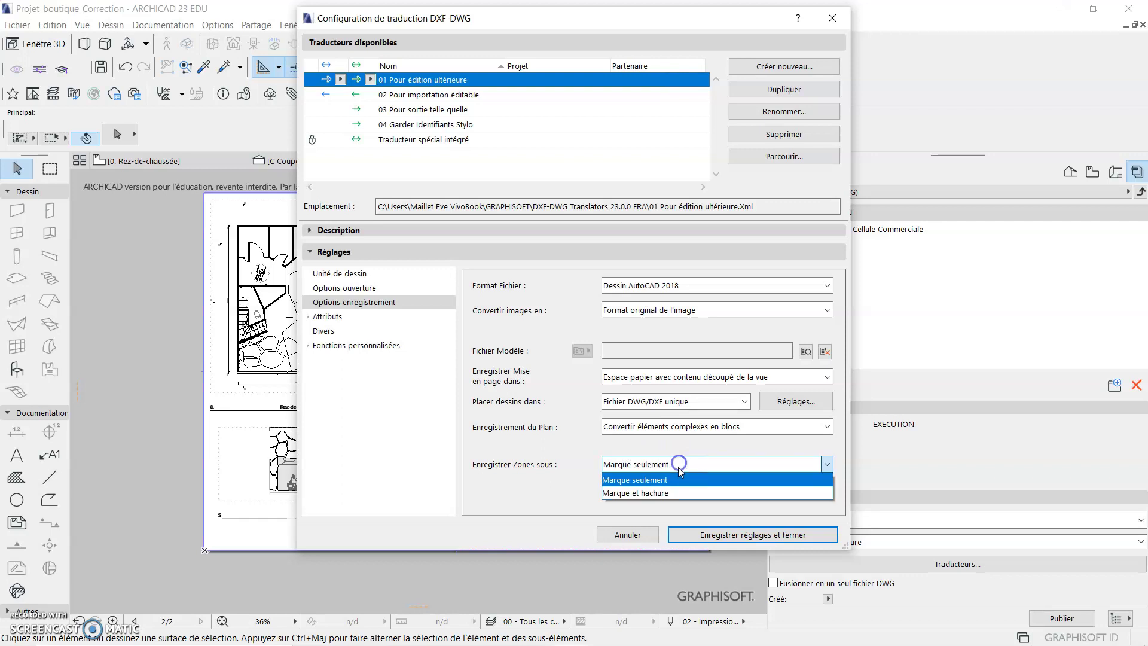
{"action": "left_click", "coordinate": [705, 495]}
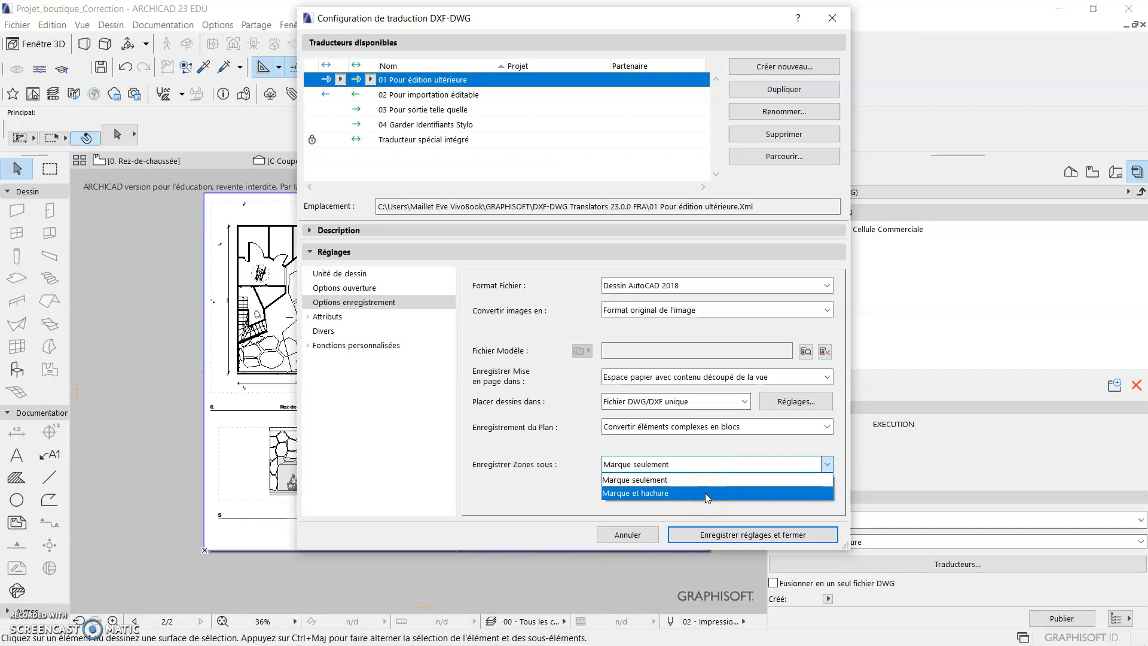
{"action": "left_click", "coordinate": [726, 482]}
{"action": "left_click", "coordinate": [689, 479]}
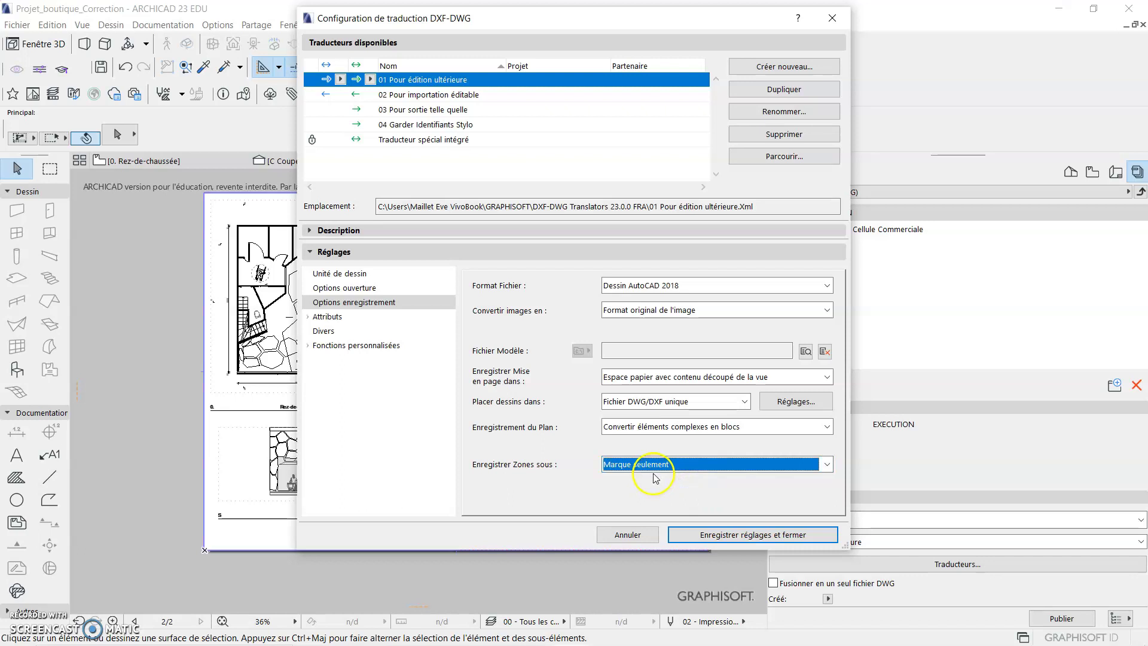
Expand the Attributs settings of the 01 Pour édition ultérieure translator, and save the translator configuration.
{"action": "left_click", "coordinate": [766, 540]}
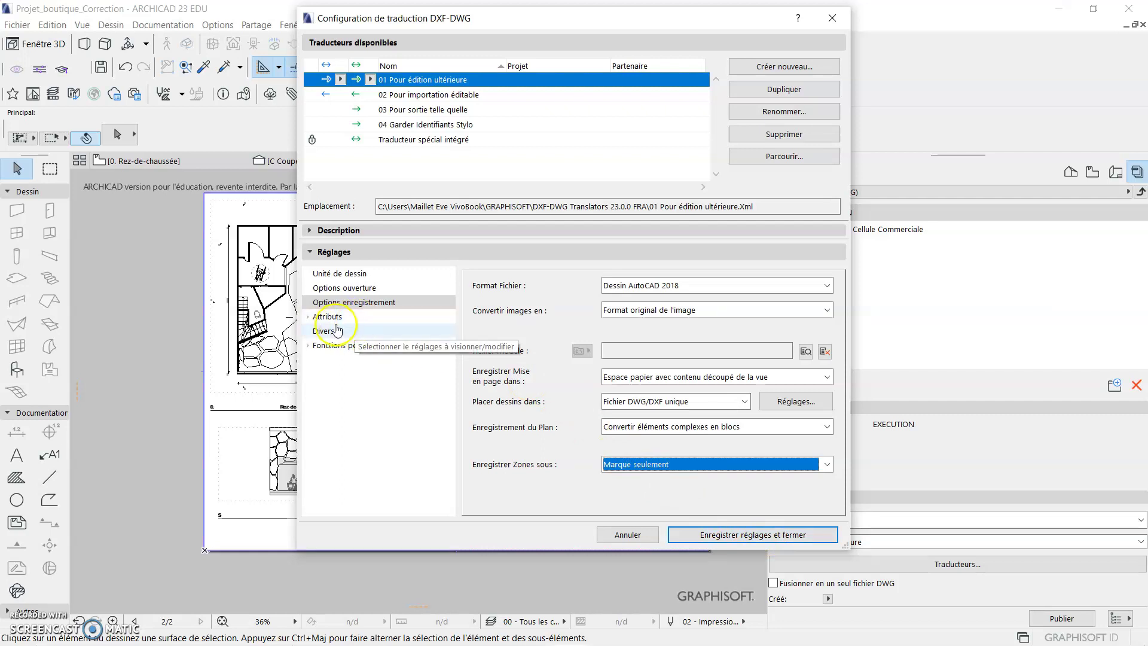
{"action": "left_click", "coordinate": [309, 317]}
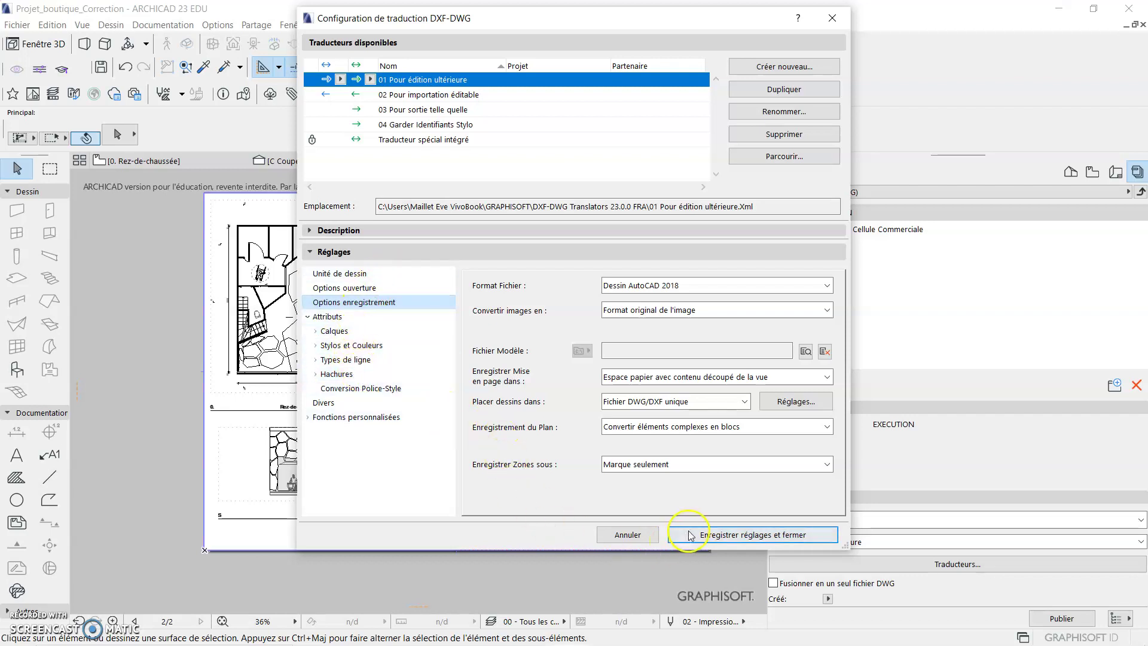
{"action": "left_click", "coordinate": [727, 538]}
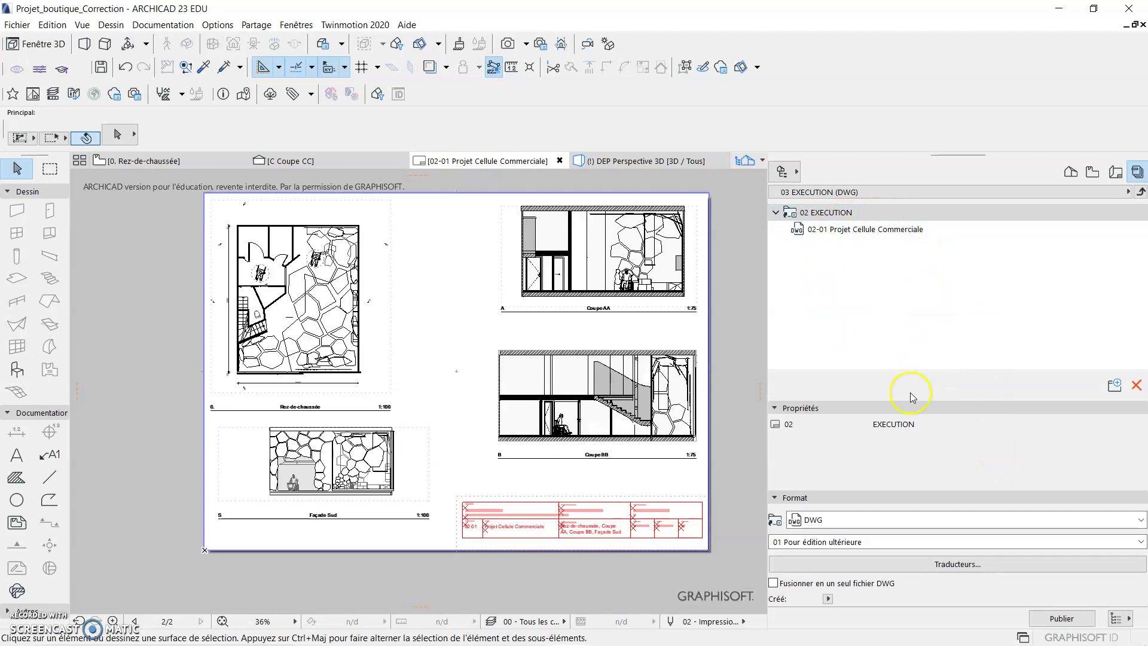
Enable merging of the 02 EXECUTION layouts into a single DWG file.
{"action": "left_click", "coordinate": [774, 585]}
{"action": "left_click", "coordinate": [773, 584]}
{"action": "left_click", "coordinate": [775, 584]}
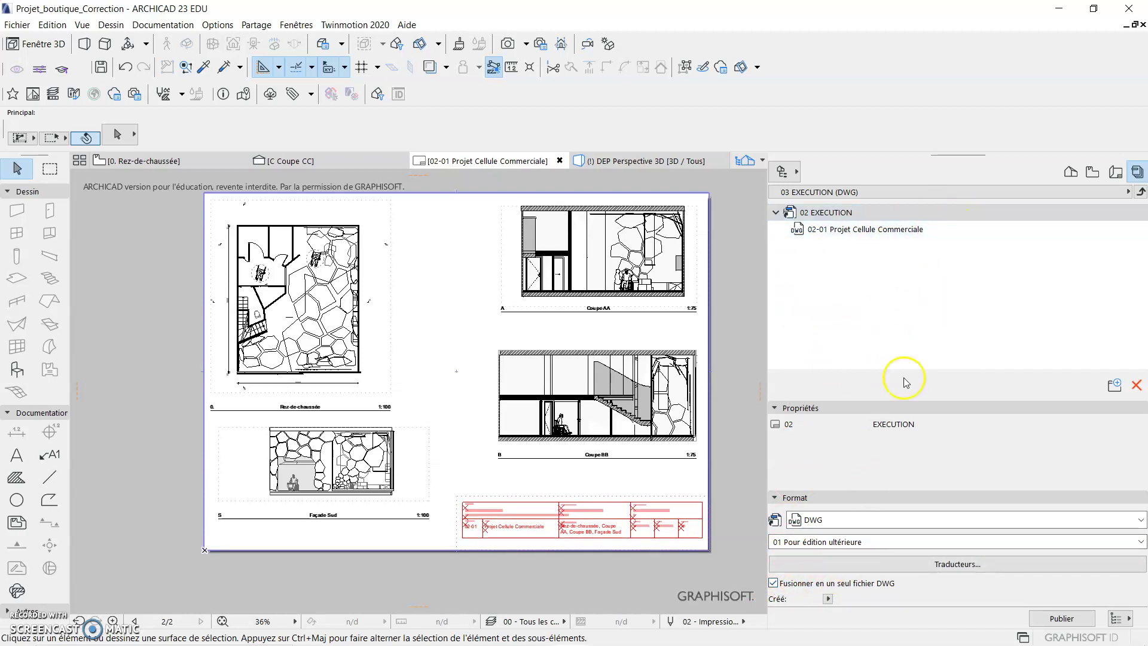
Publish the 03 EXECUTION (DWG) set and close the publication report.
{"action": "left_click", "coordinate": [1082, 624]}
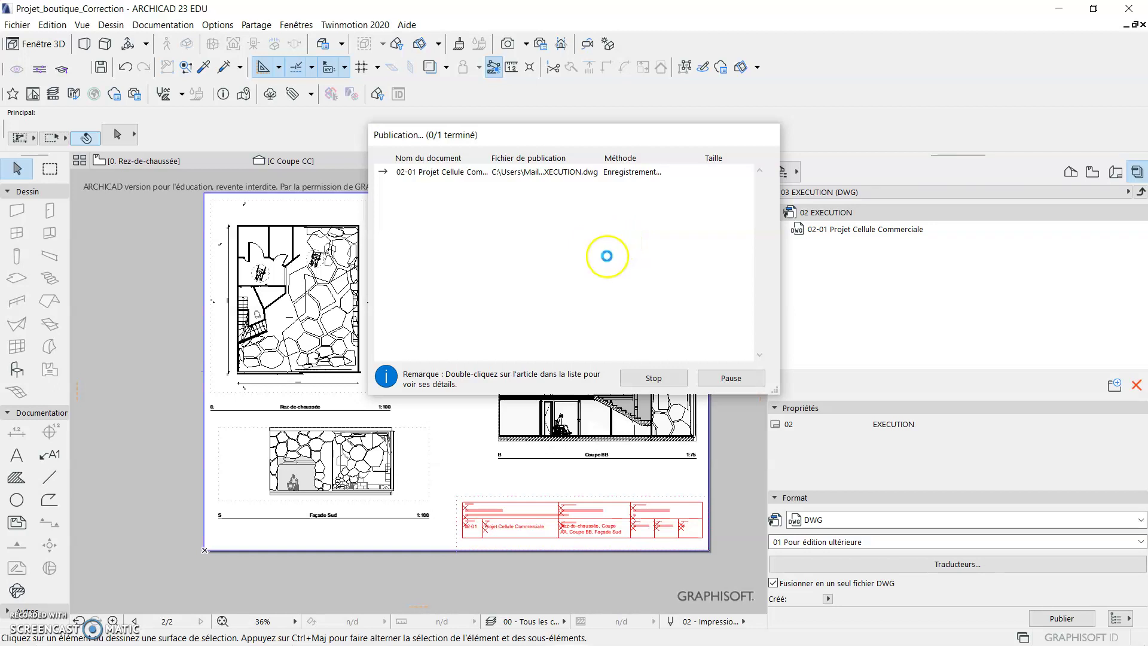
{"action": "mouse_move", "coordinate": [479, 642]}
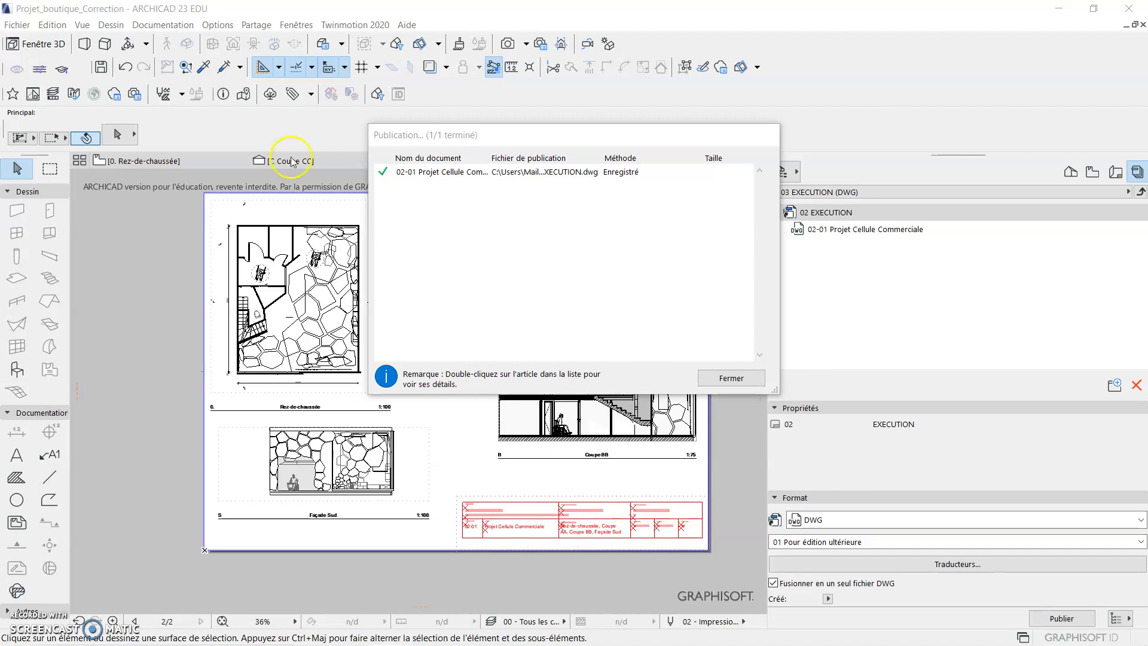
{"action": "left_click", "coordinate": [733, 379]}
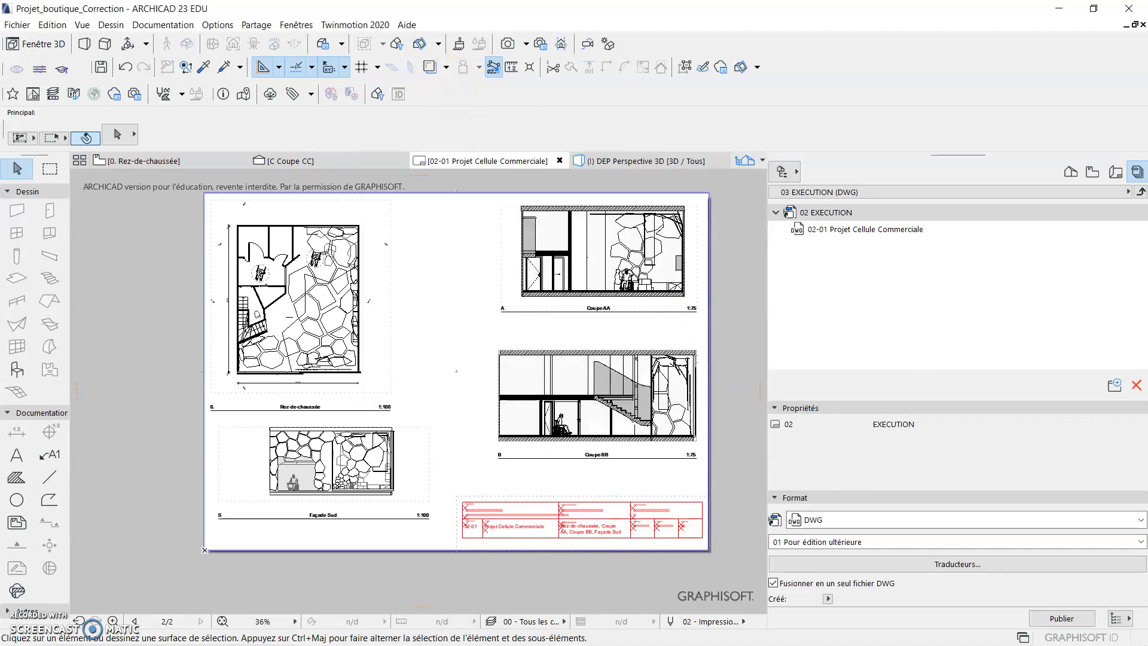
Switch to the Edge browser, close the surplus PDF tabs, examine the published execution PDF at full window size, and close the browser.
{"action": "left_click_drag", "start_coordinate": [981, 35], "coordinate": [531, 27]}
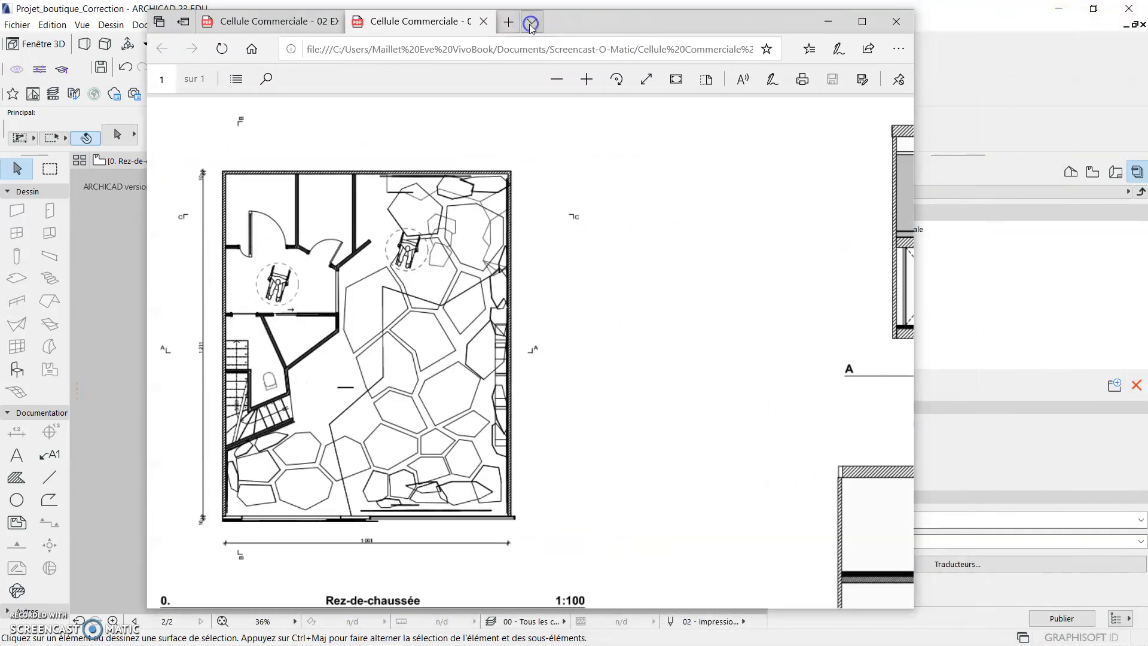
{"action": "left_click", "coordinate": [484, 22]}
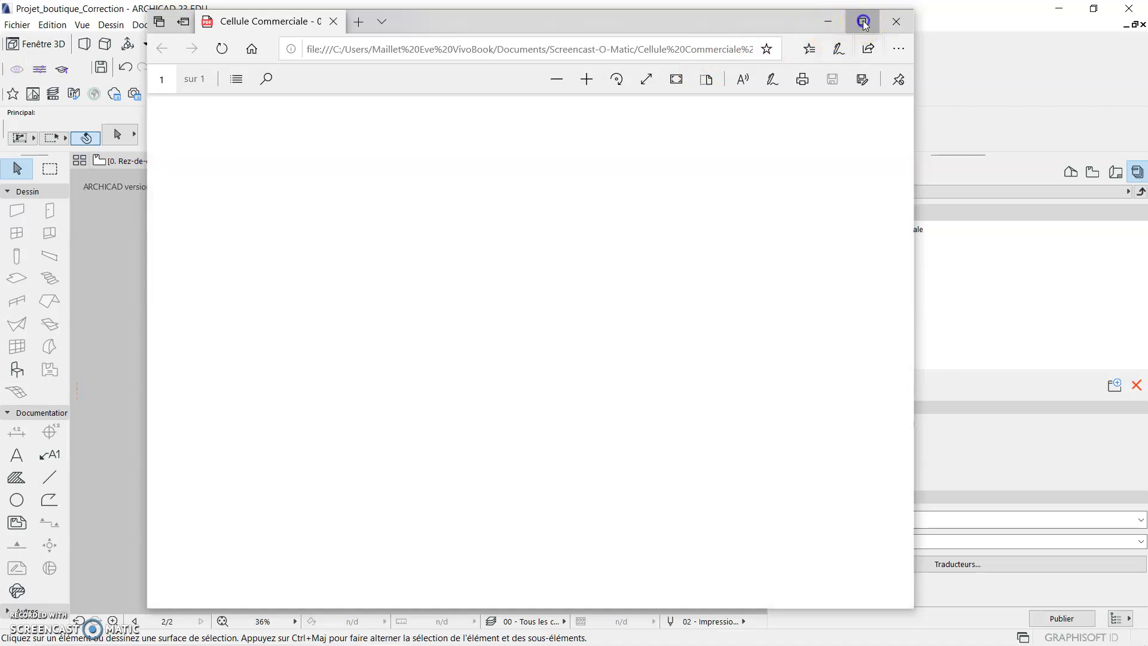
{"action": "left_click", "coordinate": [862, 22]}
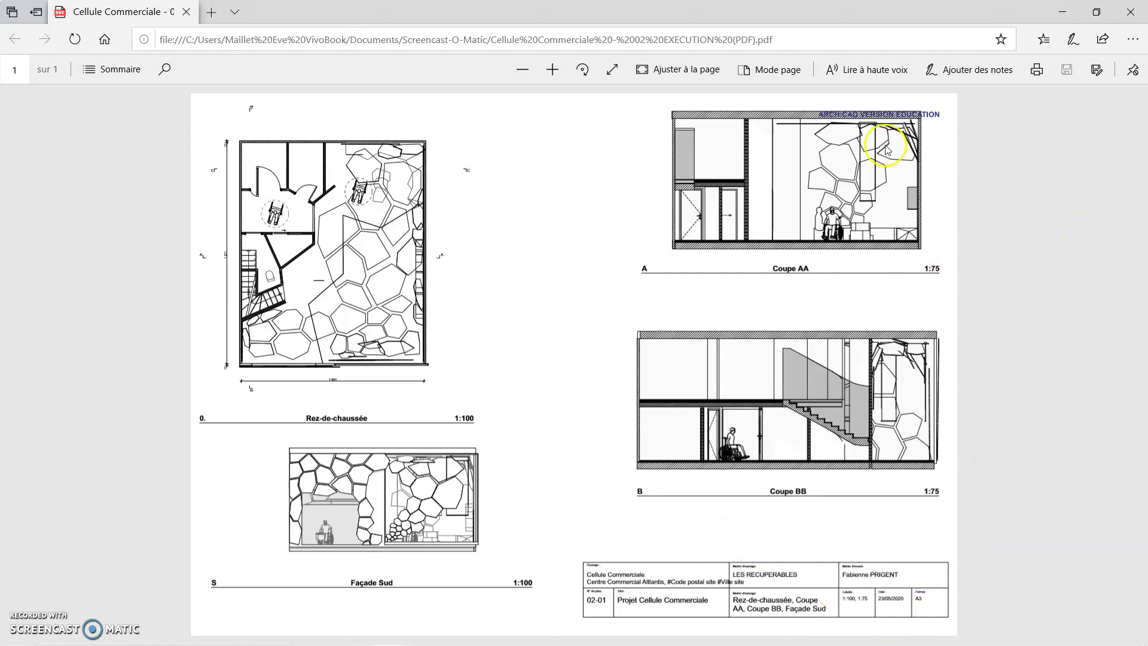
{"action": "left_click", "coordinate": [1132, 11]}
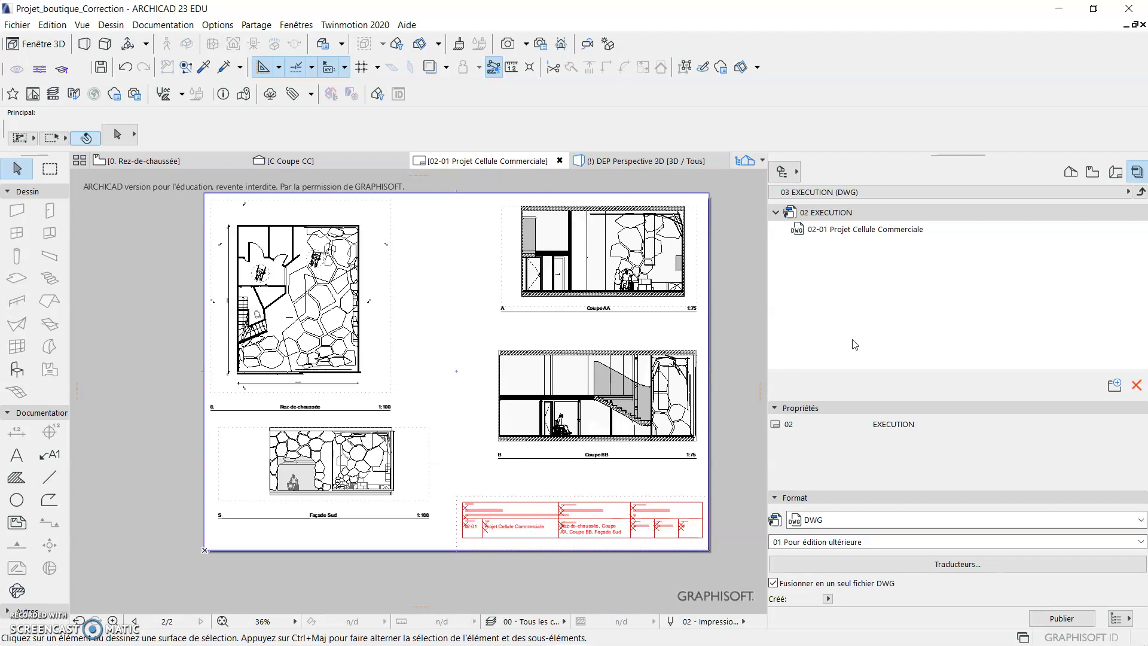
{"action": "left_click", "coordinate": [18, 25]}
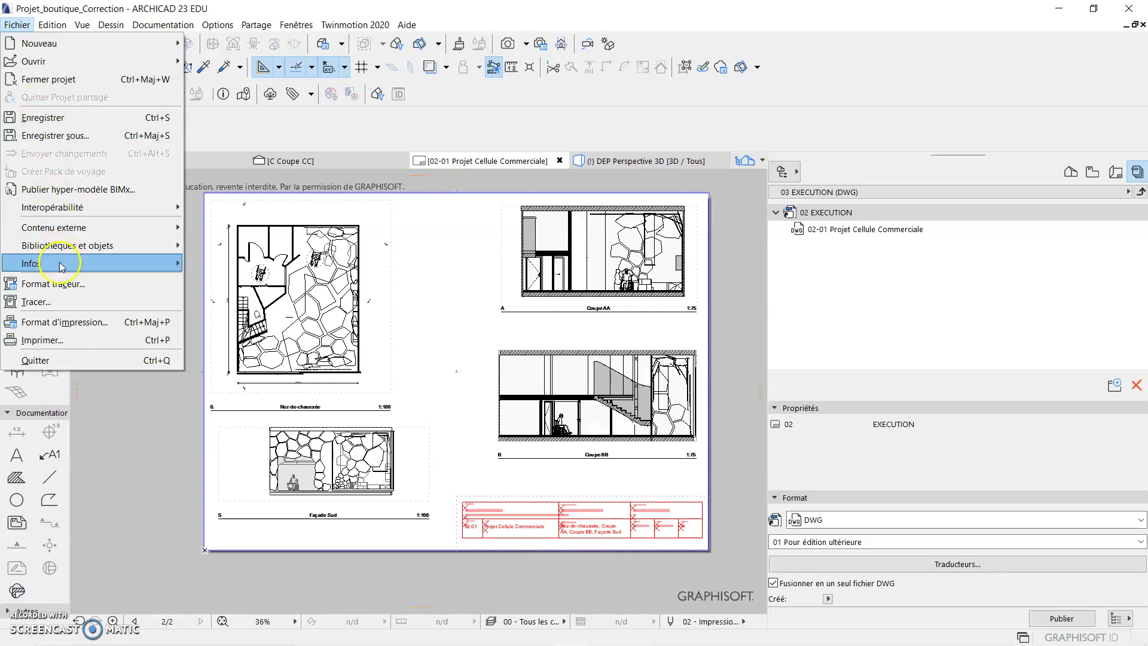
{"action": "left_click", "coordinate": [458, 182]}
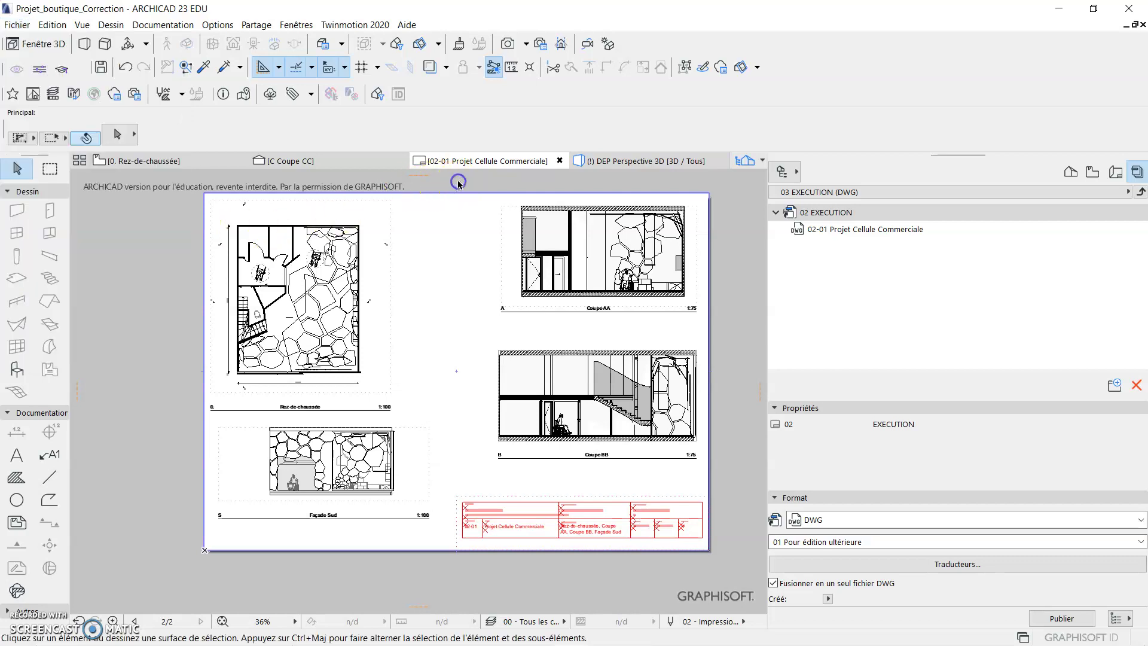